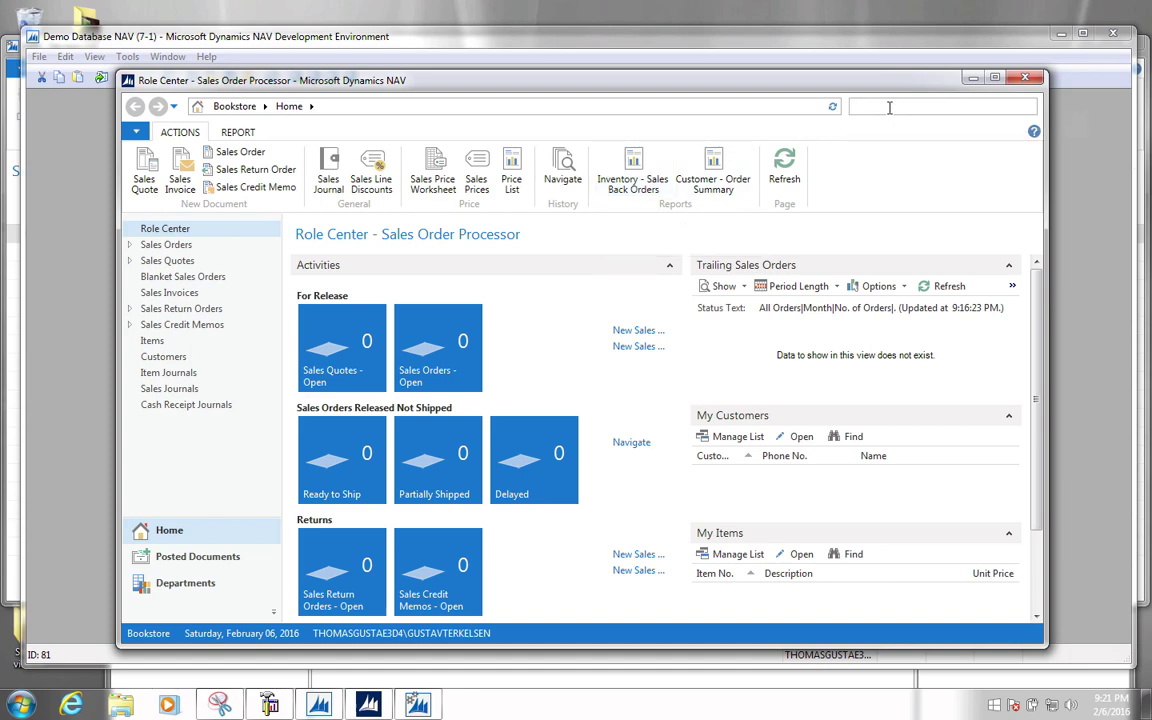
- Search 'pay jour' and open Payment Journals at the DEFAULT batch
{"action": "type", "text": "pay jour"}
{"action": "left_click", "coordinate": [698, 128]}
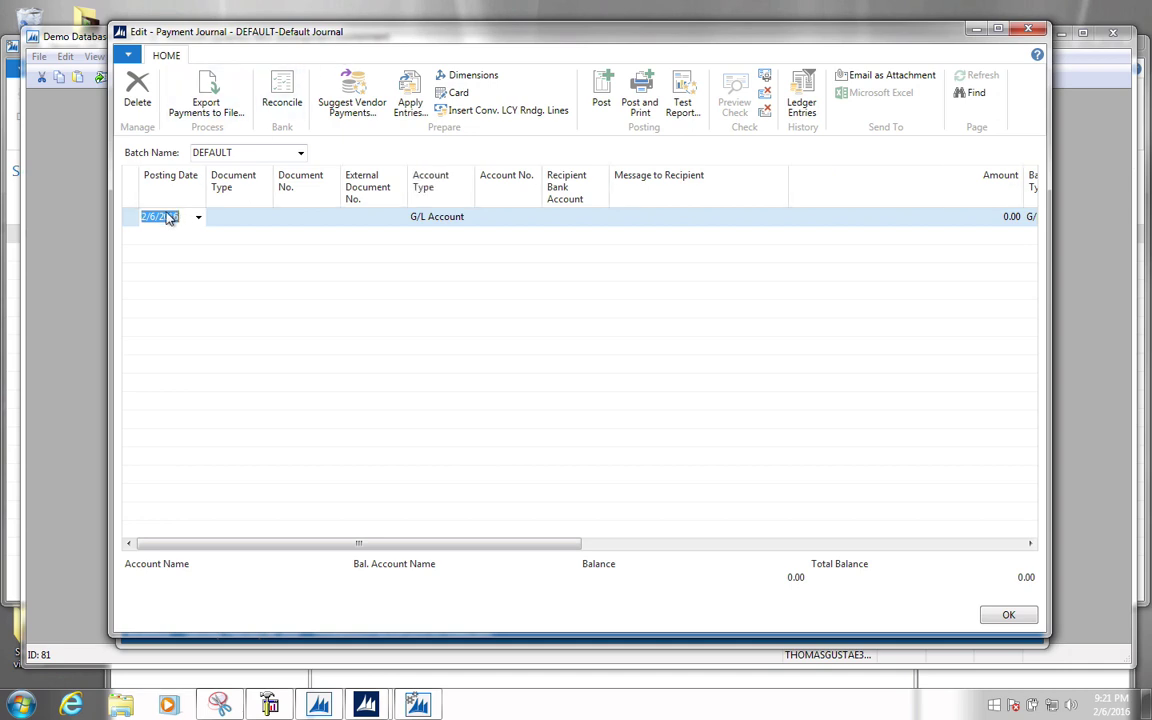
- Make the line a Payment document to Vendor 100, Domestic Vendor, keeping the default posting date
{"action": "left_click", "coordinate": [128, 223]}
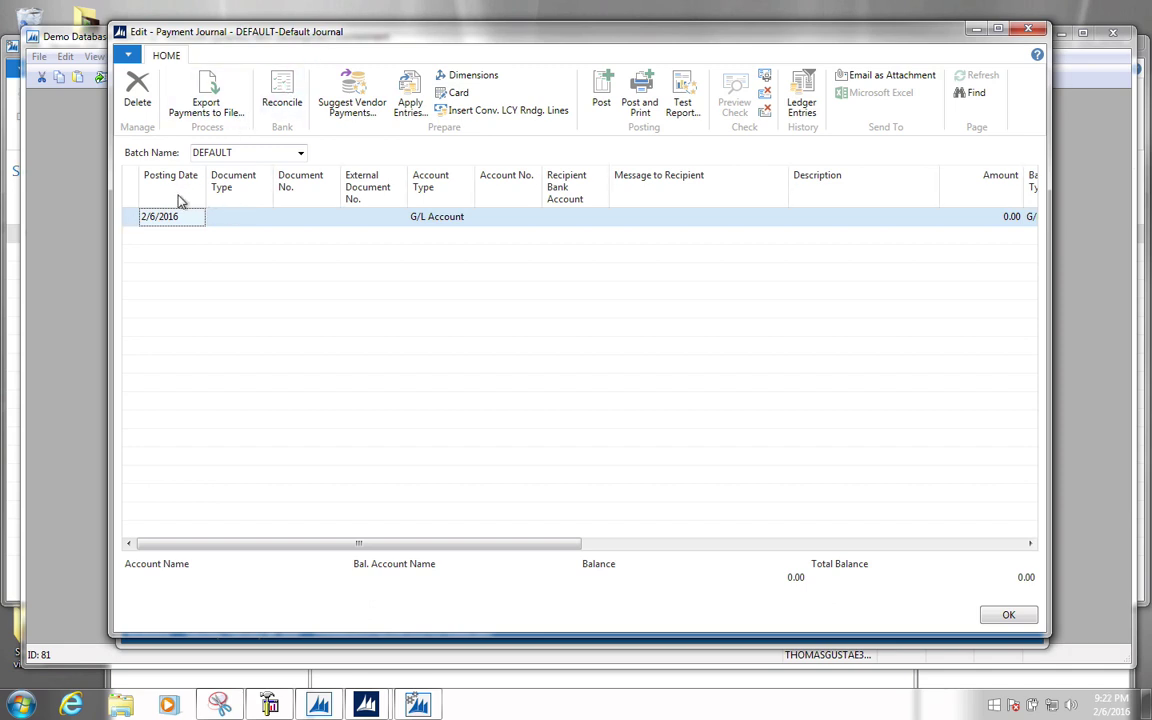
{"action": "left_click", "coordinate": [264, 218]}
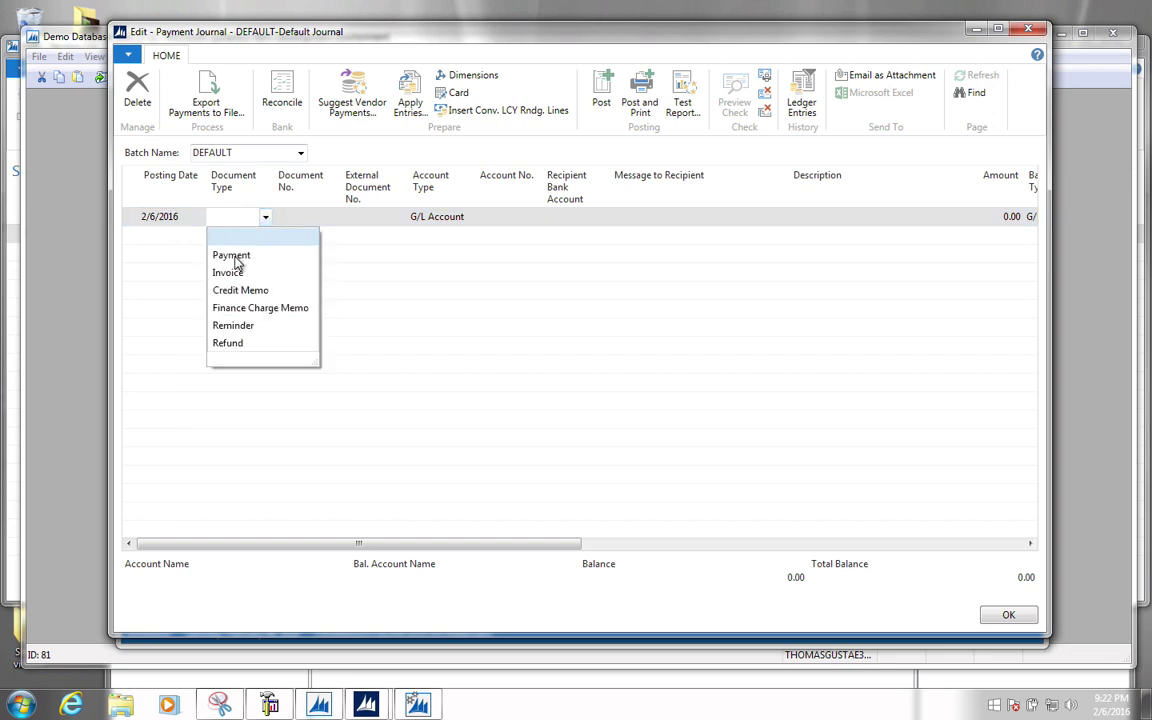
{"action": "left_click", "coordinate": [230, 255]}
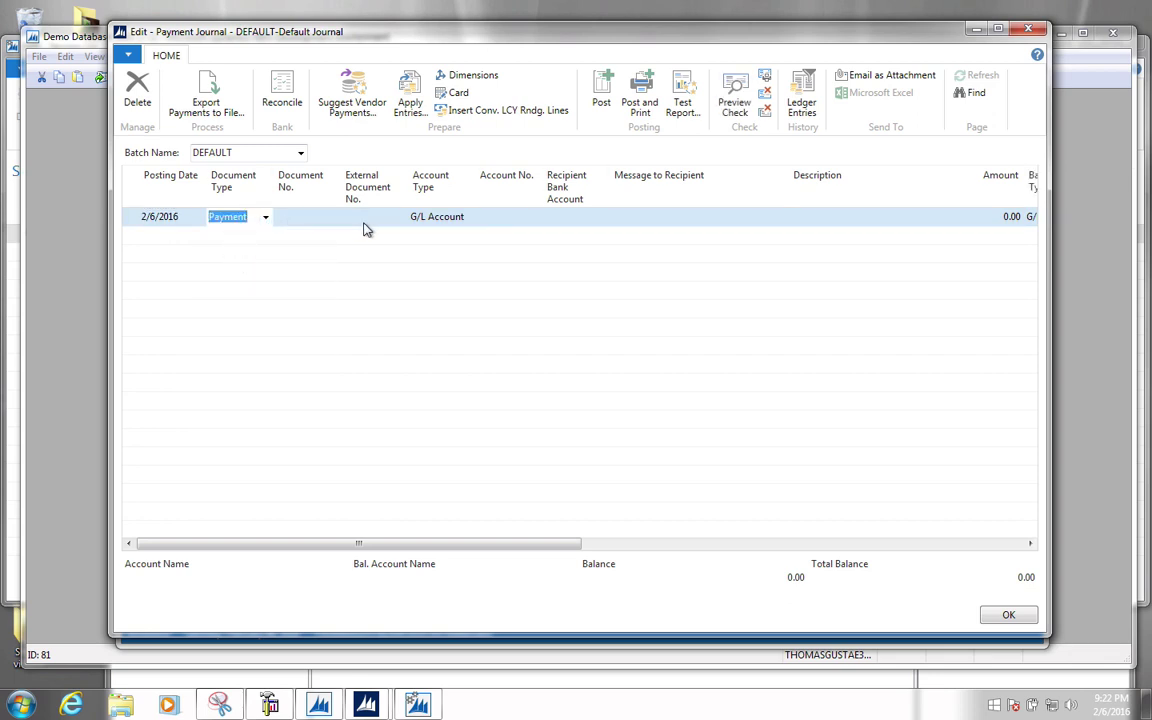
{"action": "left_click", "coordinate": [437, 222]}
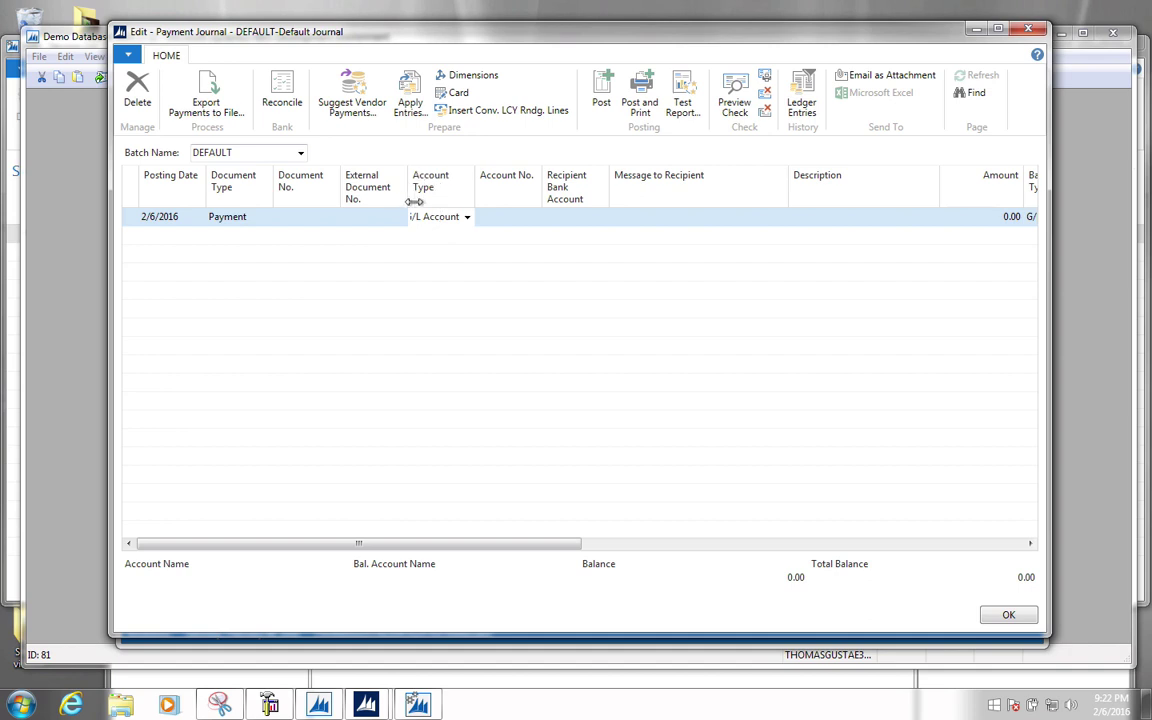
{"action": "left_click", "coordinate": [467, 216]}
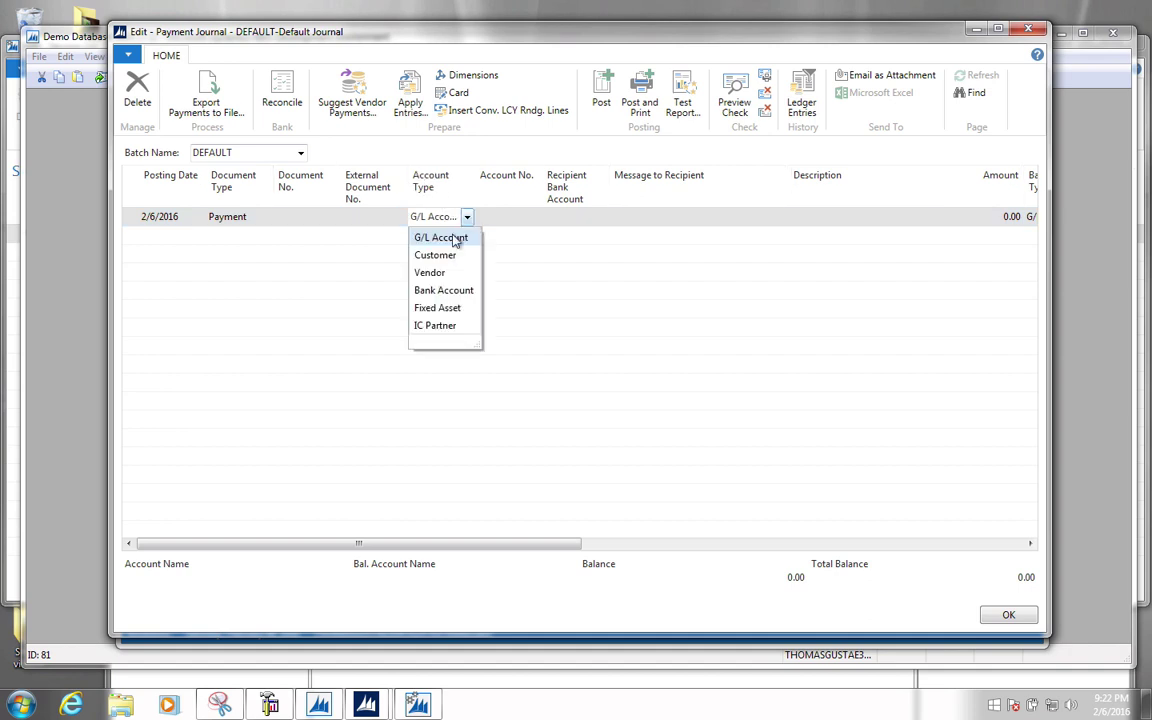
{"action": "left_click", "coordinate": [429, 272]}
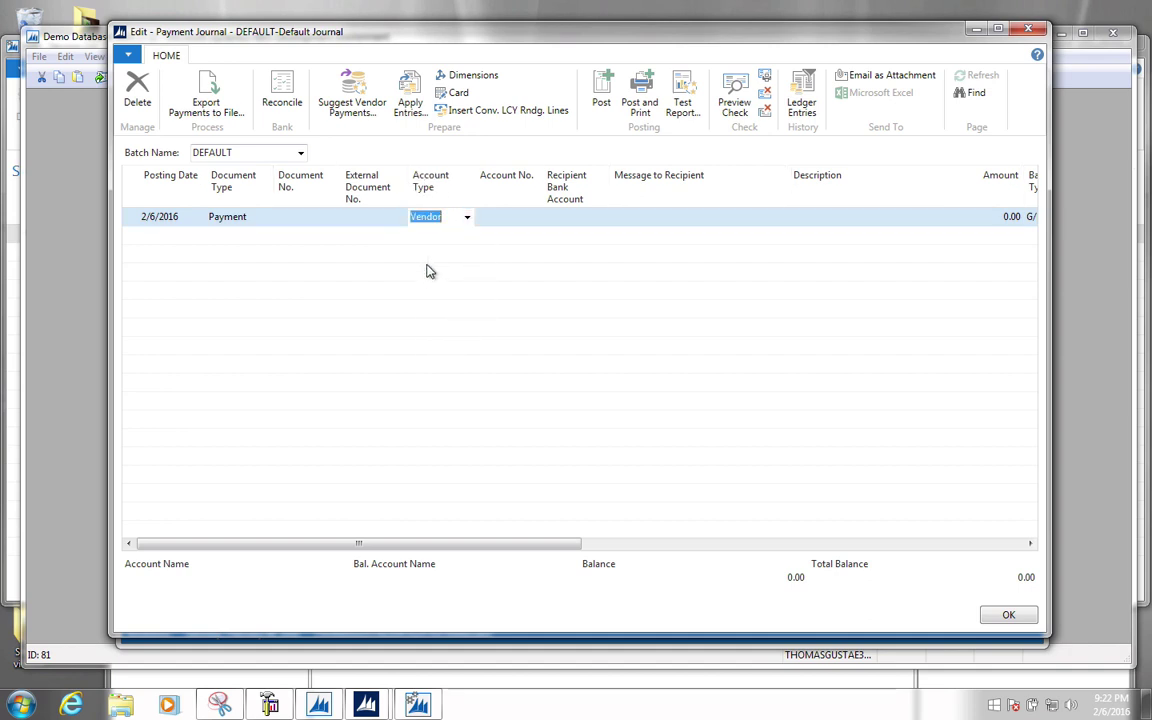
{"action": "left_click", "coordinate": [535, 219]}
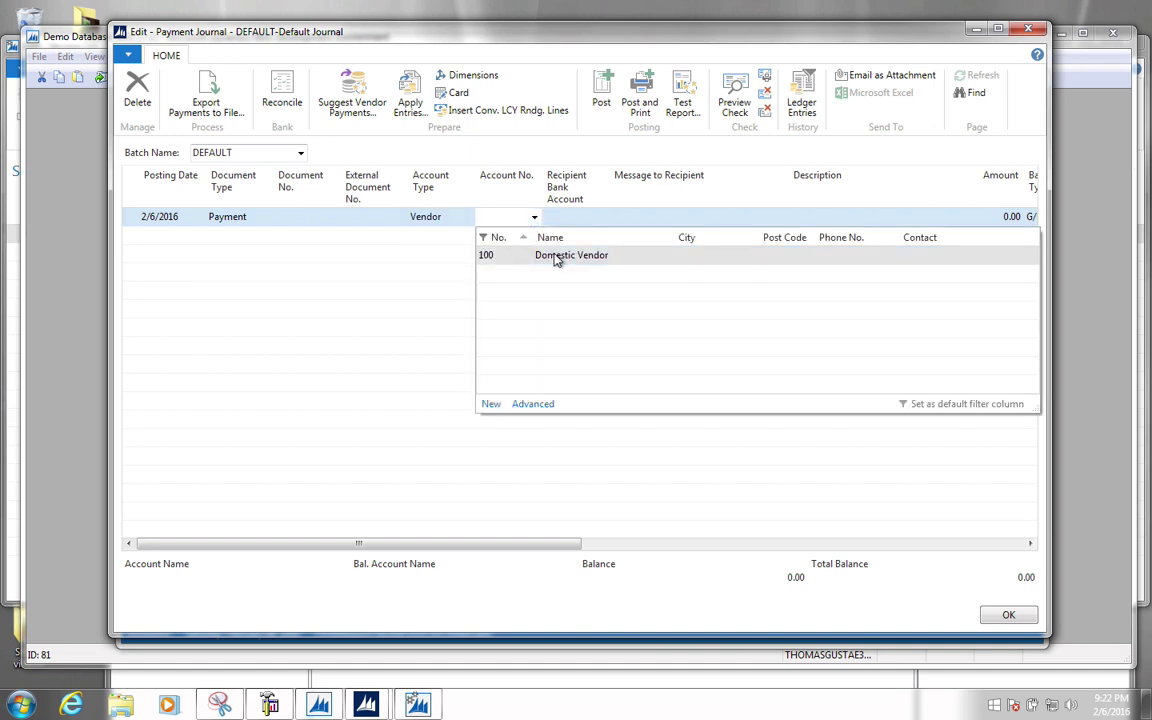
{"action": "left_click", "coordinate": [502, 257]}
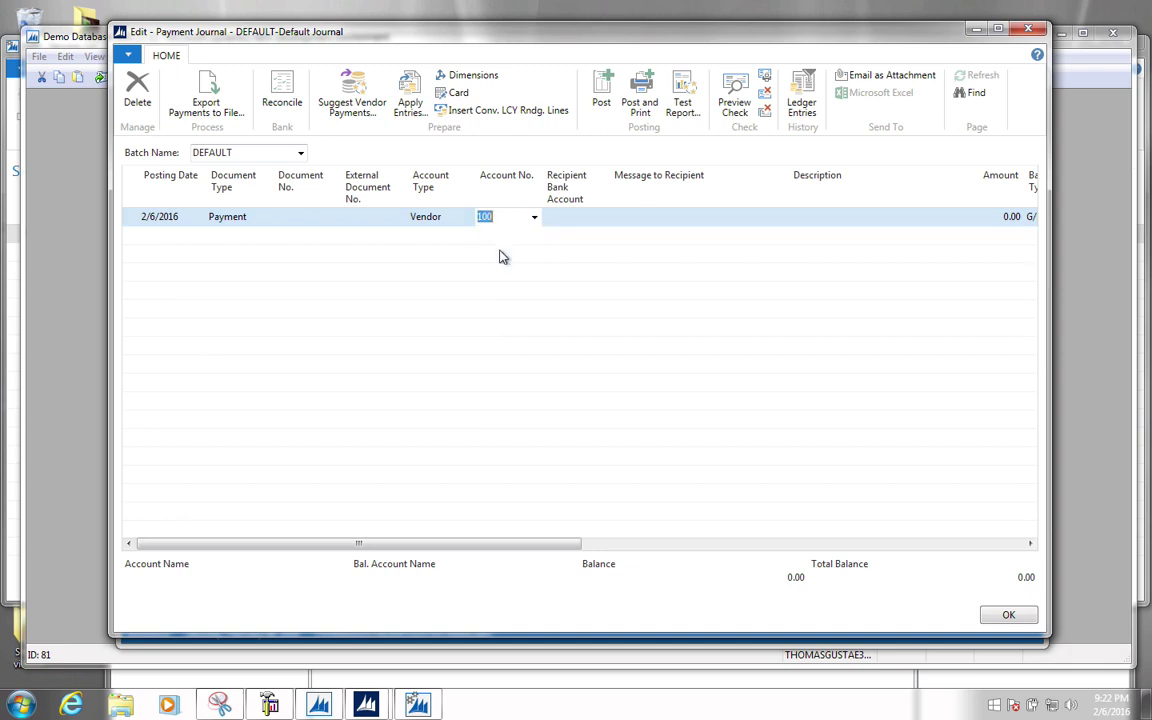
{"action": "key", "text": "Tab"}
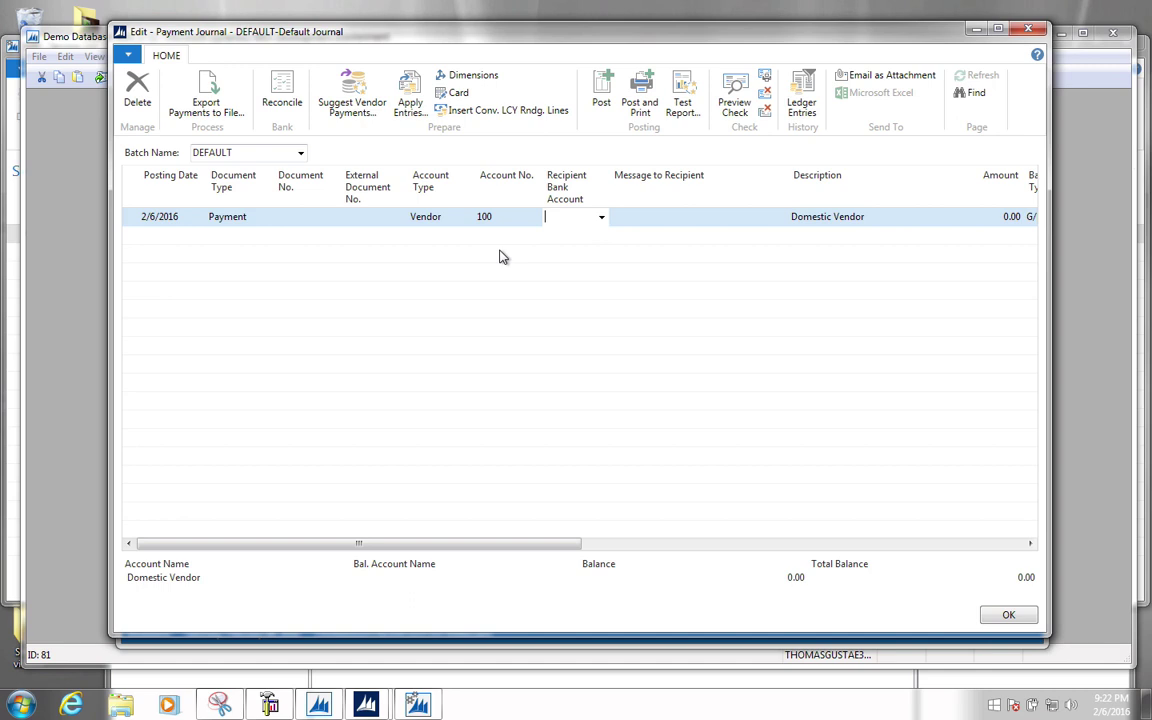
- Set Applies-to Doc. Type to Invoice and list vendor 100's open invoices PUR001 and PUR003
{"action": "left_click_drag", "start_coordinate": [496, 545], "coordinate": [666, 522]}
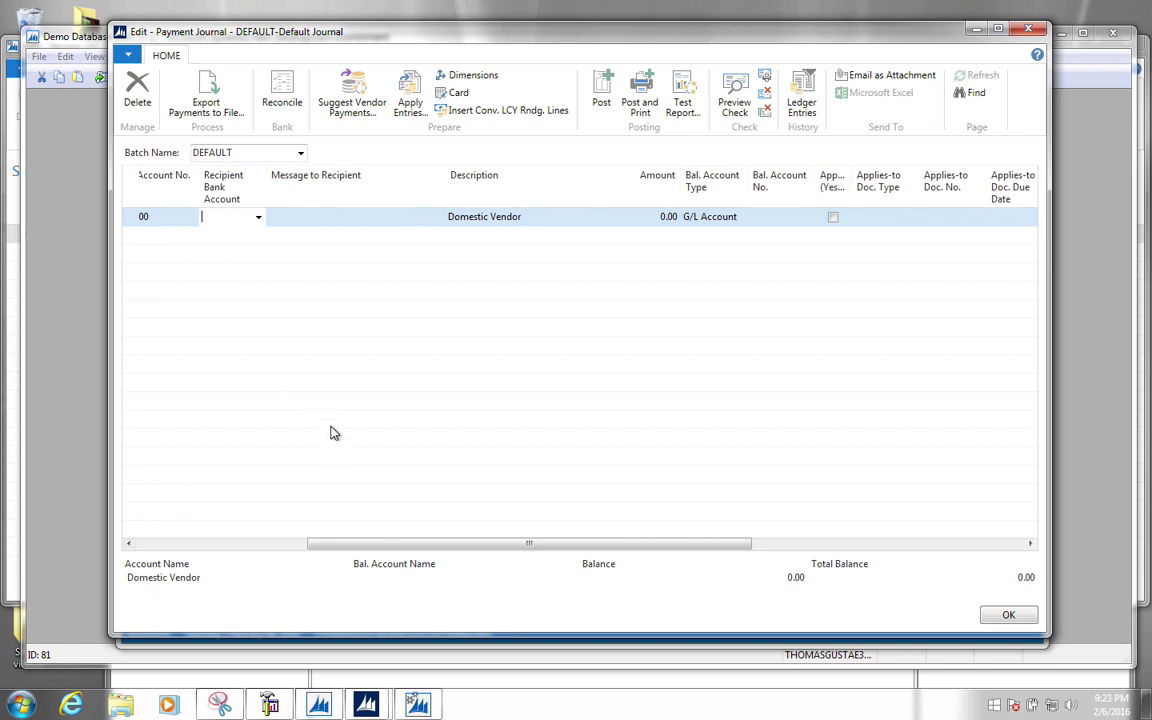
{"action": "left_click_drag", "start_coordinate": [357, 546], "coordinate": [346, 547]}
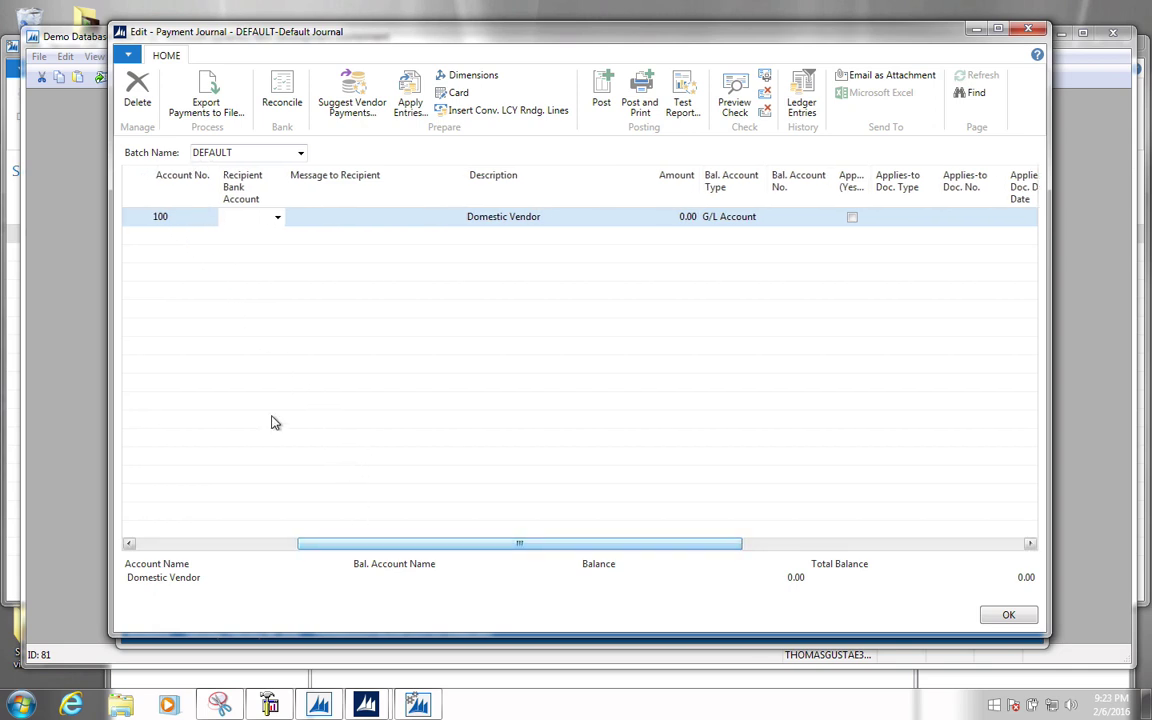
{"action": "left_click_drag", "start_coordinate": [428, 551], "coordinate": [561, 546]}
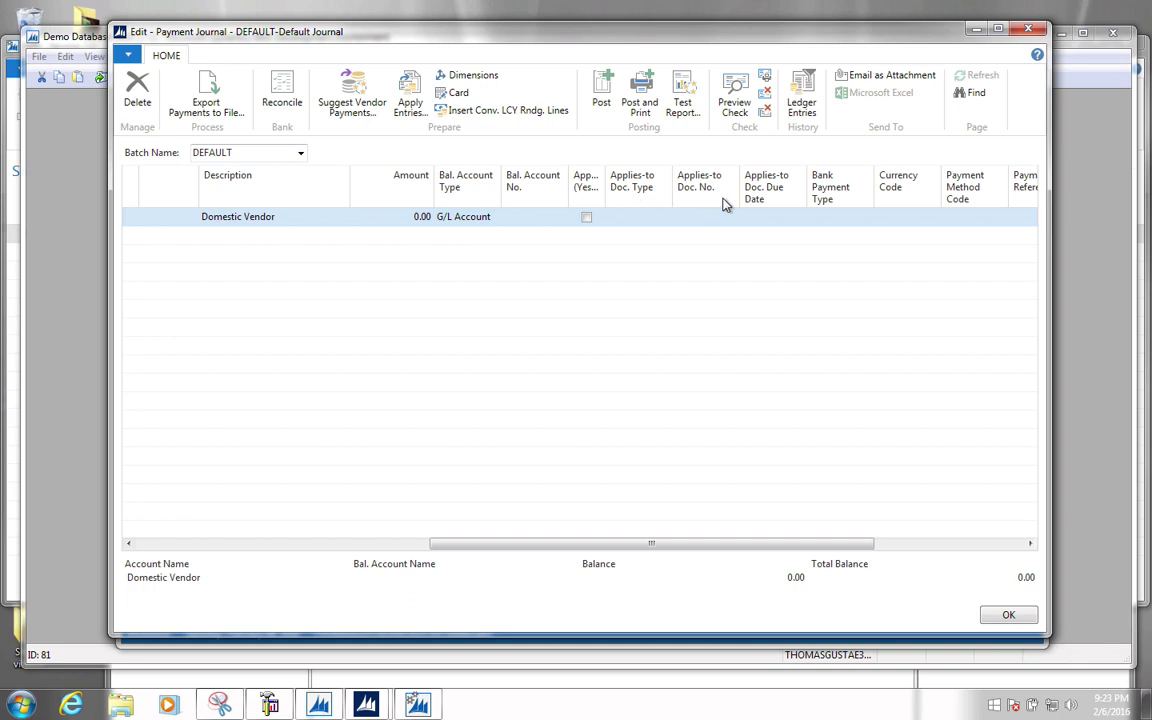
{"action": "left_click", "coordinate": [650, 217]}
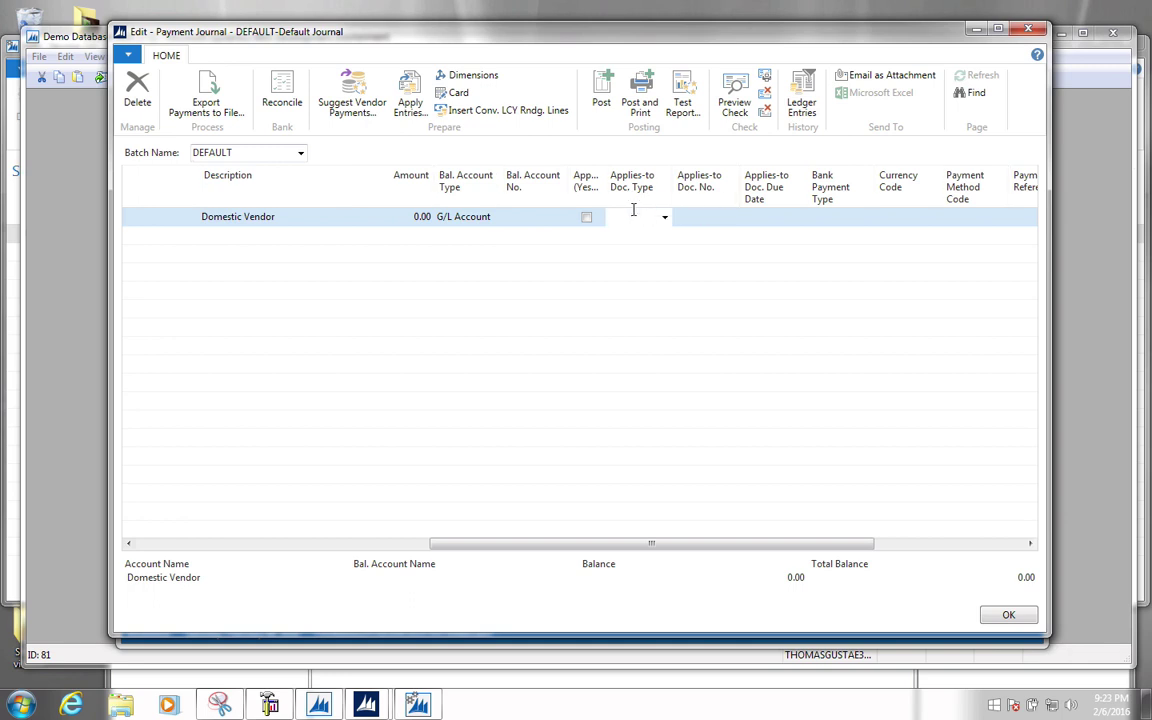
{"action": "left_click", "coordinate": [665, 220]}
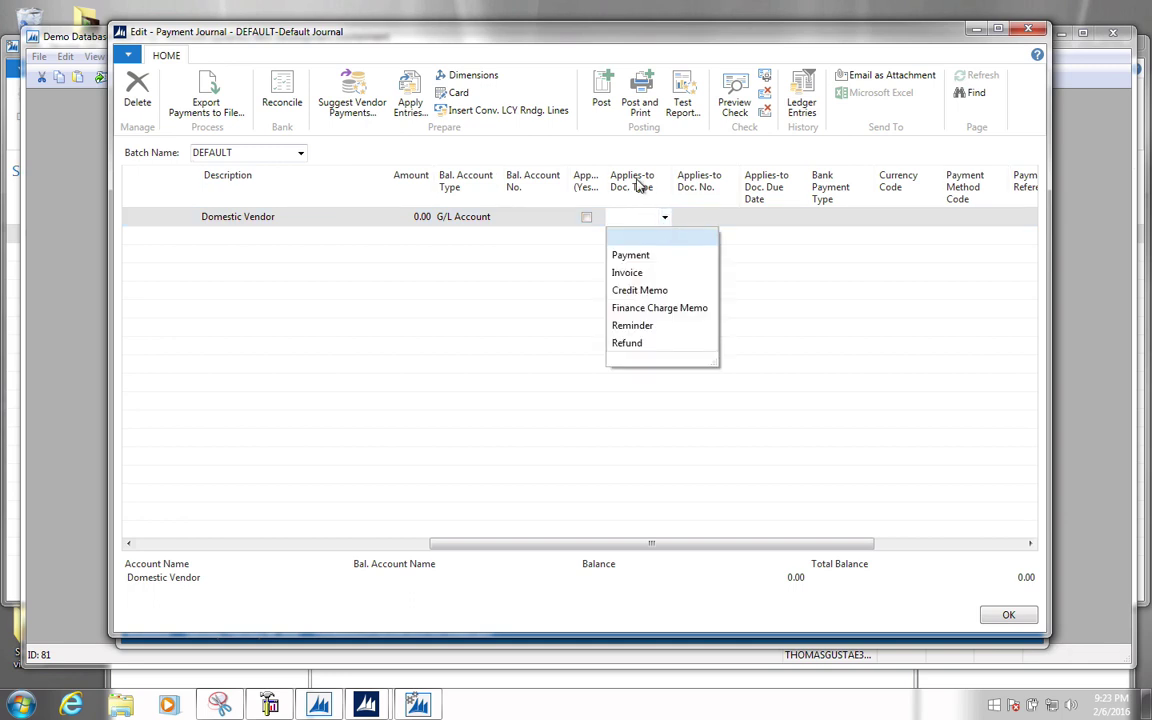
{"action": "left_click", "coordinate": [642, 277]}
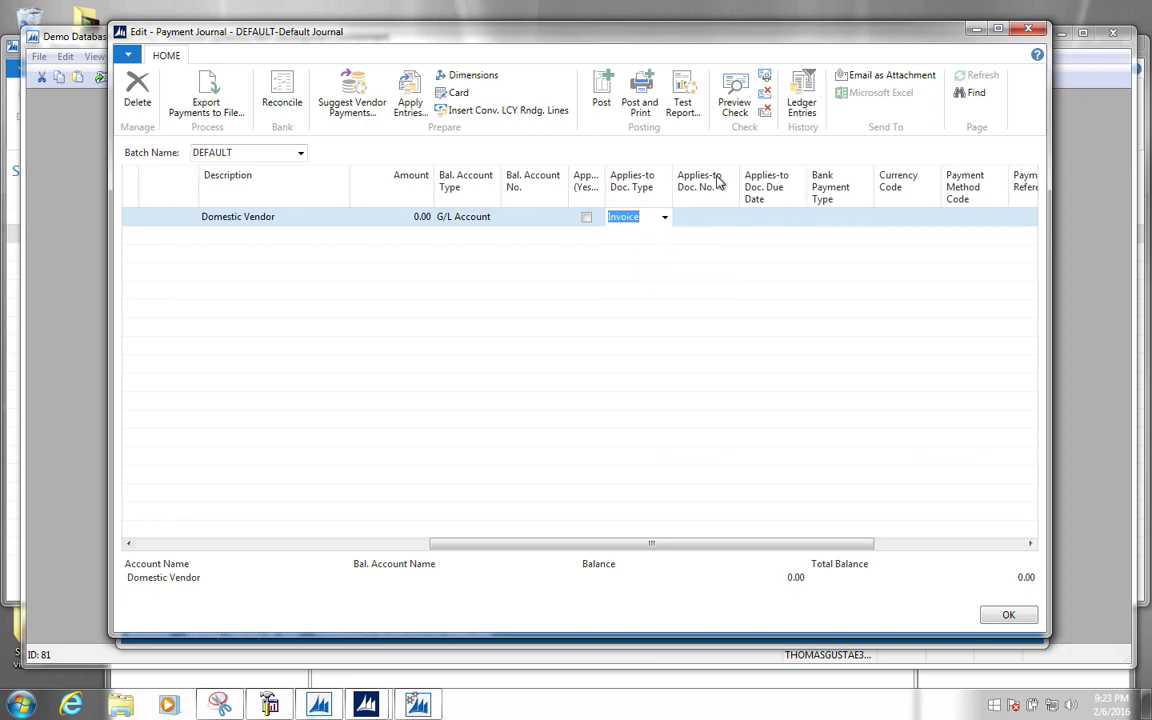
{"action": "left_click", "coordinate": [702, 217]}
{"action": "left_click", "coordinate": [733, 220]}
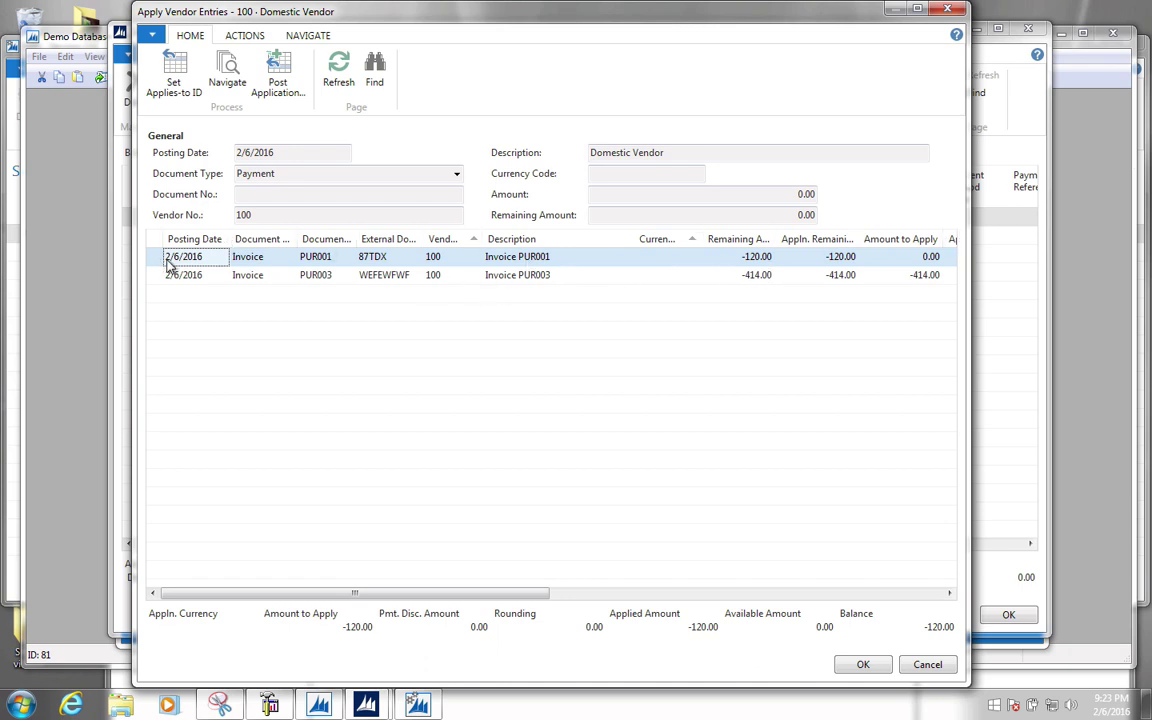
- Apply the payment to invoice PUR001, filling the line amount with 120.00
{"action": "left_click", "coordinate": [864, 665]}
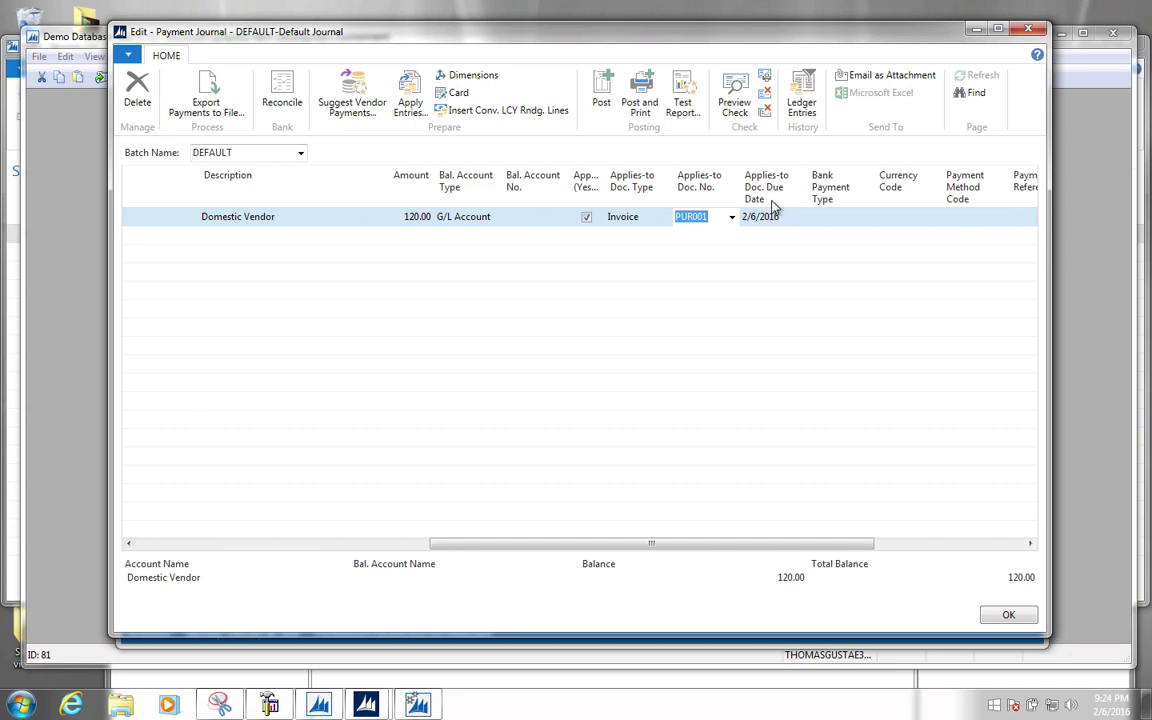
{"action": "left_click", "coordinate": [463, 218]}
- Set Bal. Account Type to Bank Account and Bal. Account No. to 10, HSBC
{"action": "left_click", "coordinate": [493, 218]}
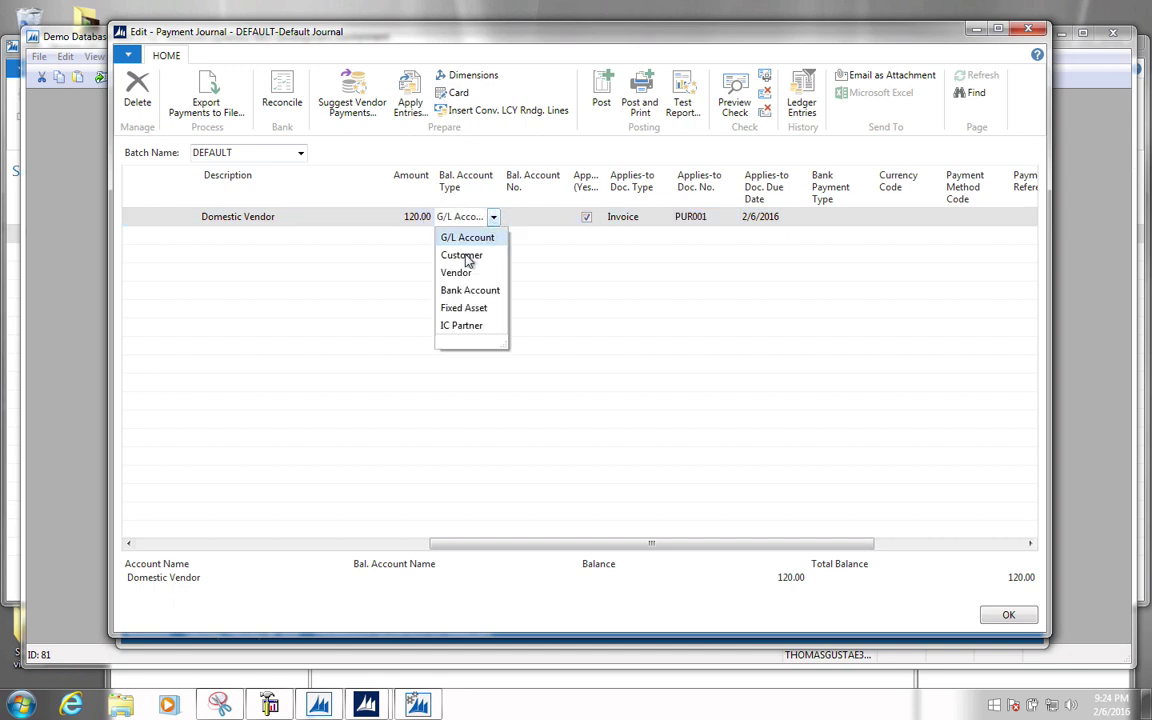
{"action": "left_click", "coordinate": [463, 291]}
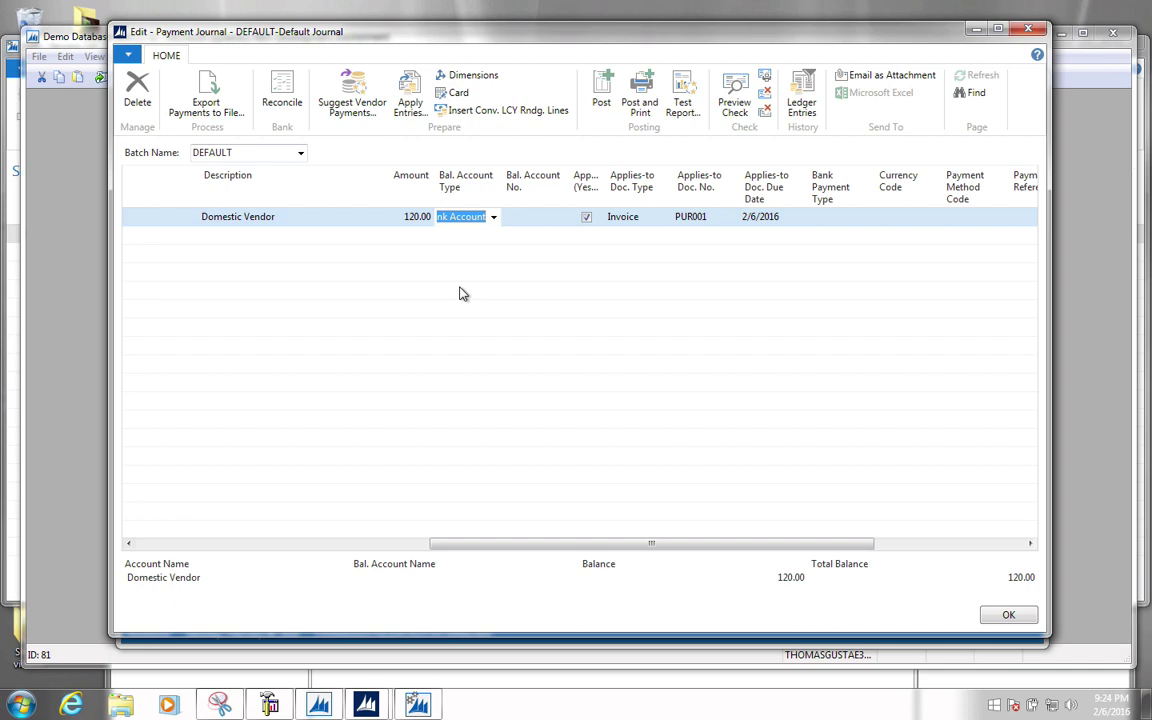
{"action": "left_click_drag", "start_coordinate": [501, 190], "coordinate": [528, 190]}
{"action": "left_click", "coordinate": [488, 218]}
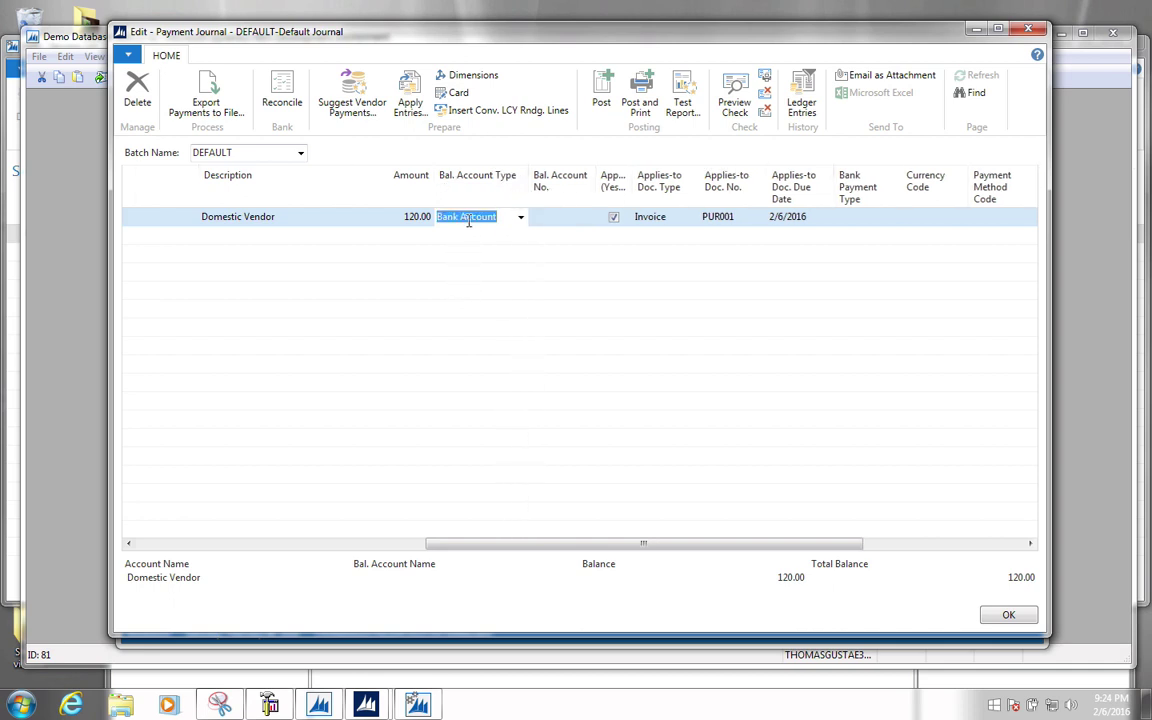
{"action": "left_click", "coordinate": [561, 218]}
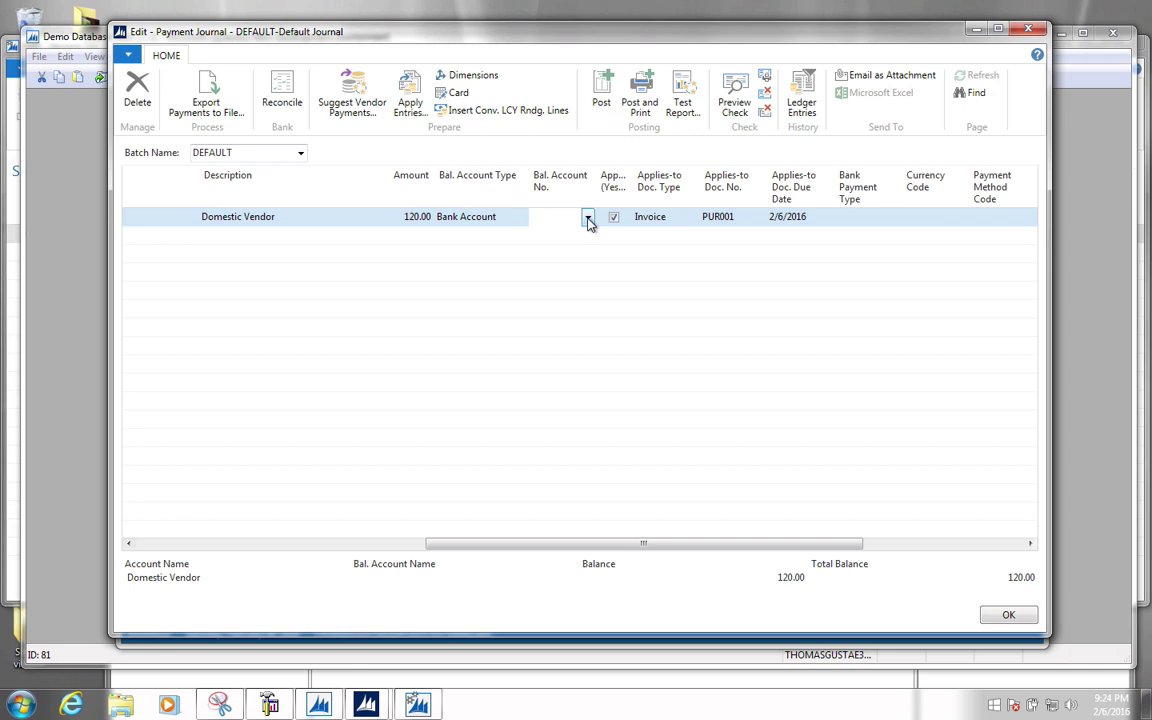
{"action": "left_click", "coordinate": [588, 219]}
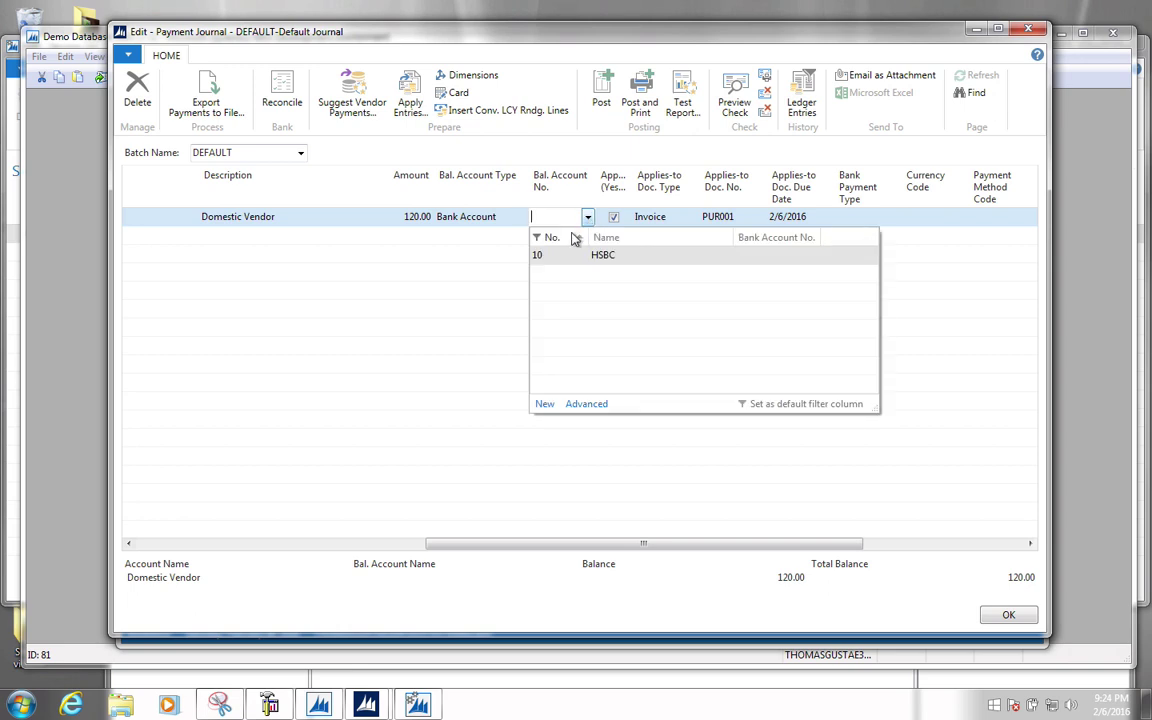
{"action": "left_click", "coordinate": [558, 258]}
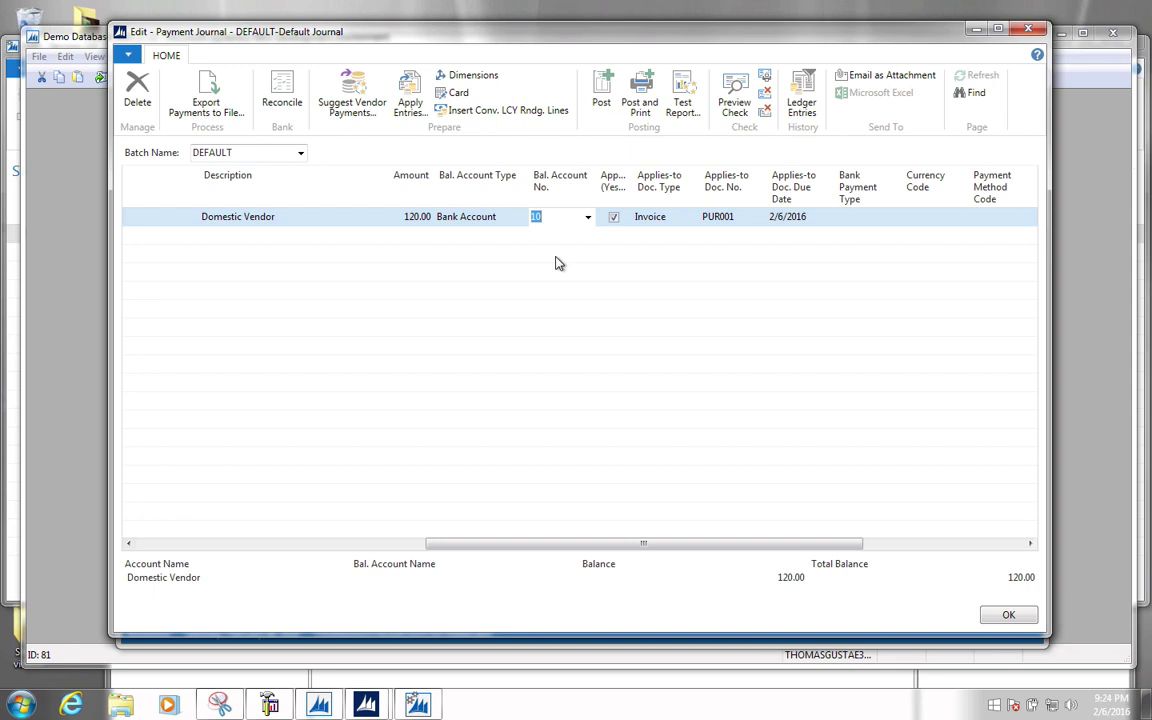
{"action": "key", "text": "Tab"}
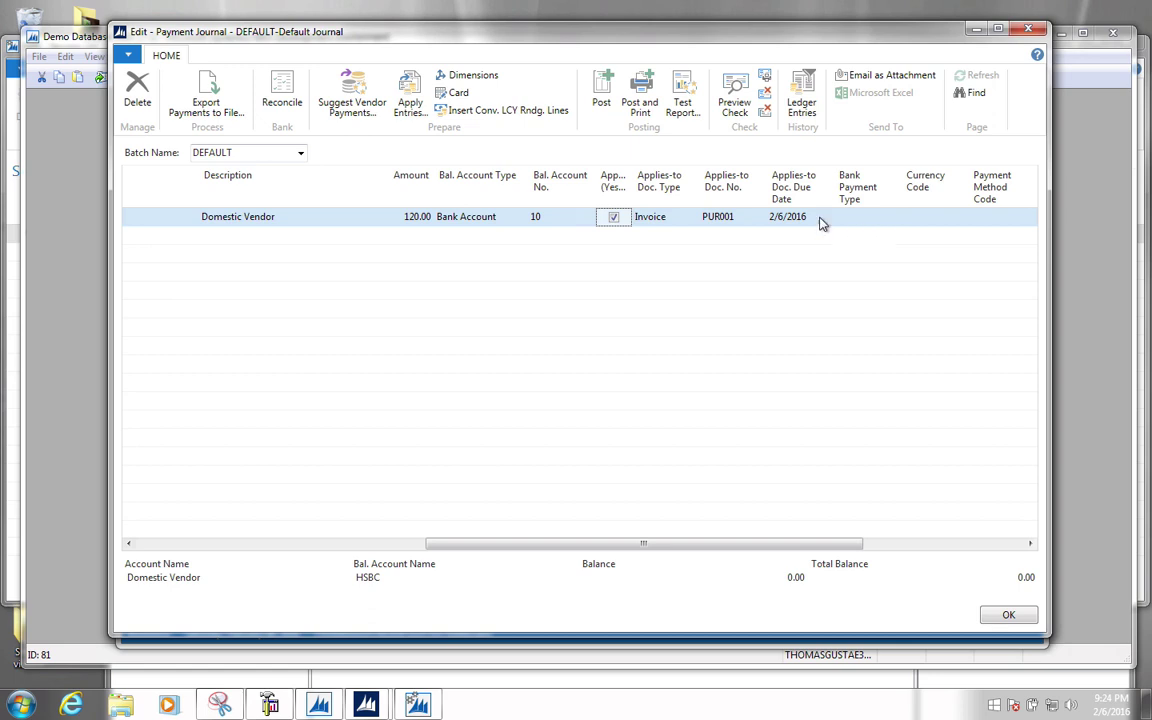
- Attempt to post, then fill in the missing document number 23F2
{"action": "left_click", "coordinate": [610, 112]}
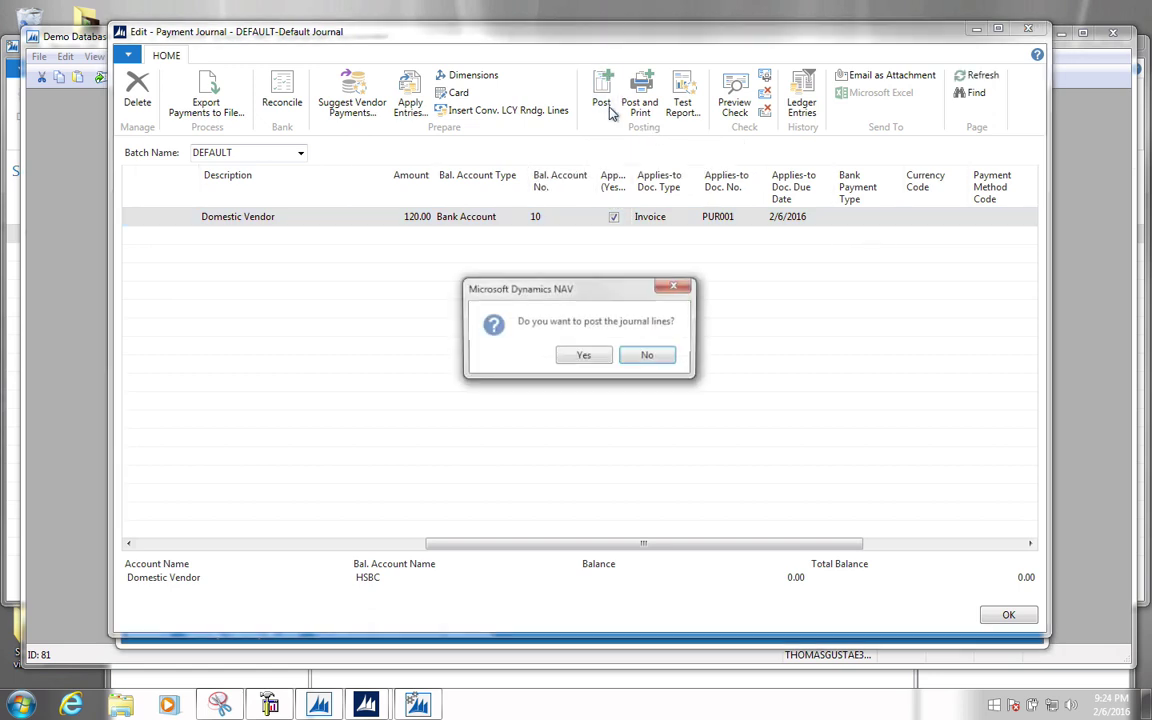
{"action": "left_click", "coordinate": [594, 366]}
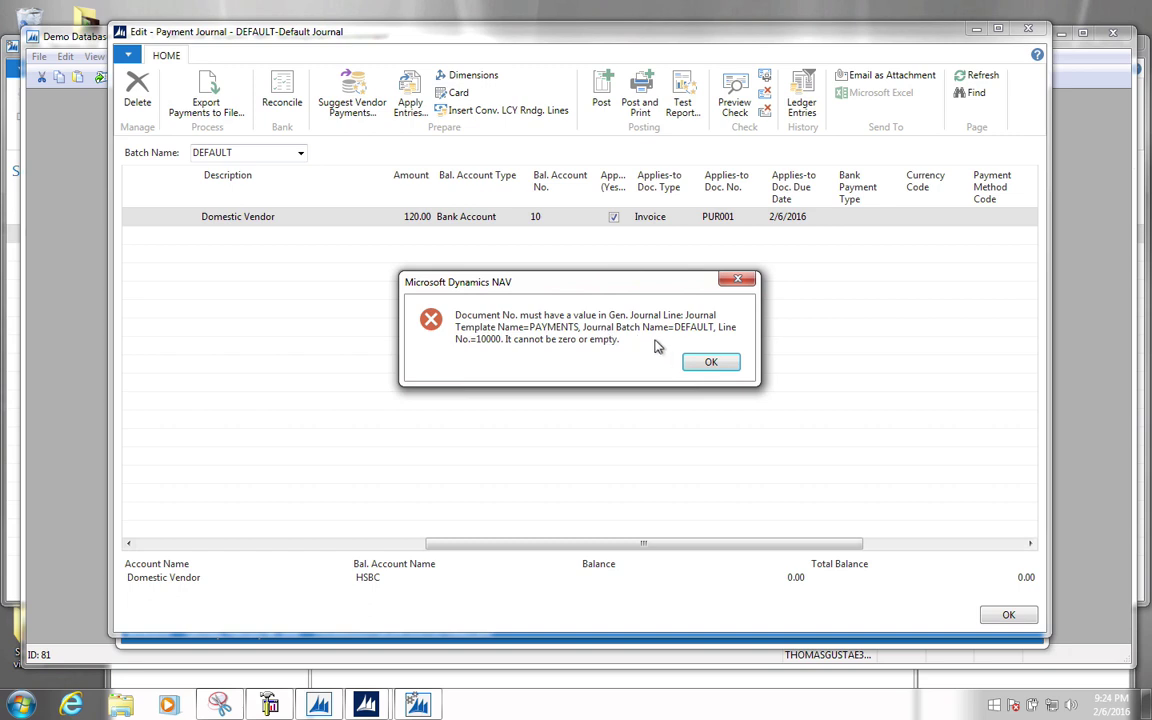
{"action": "left_click", "coordinate": [718, 363]}
{"action": "left_click_drag", "start_coordinate": [609, 542], "coordinate": [299, 540]}
{"action": "type", "text": "23"}
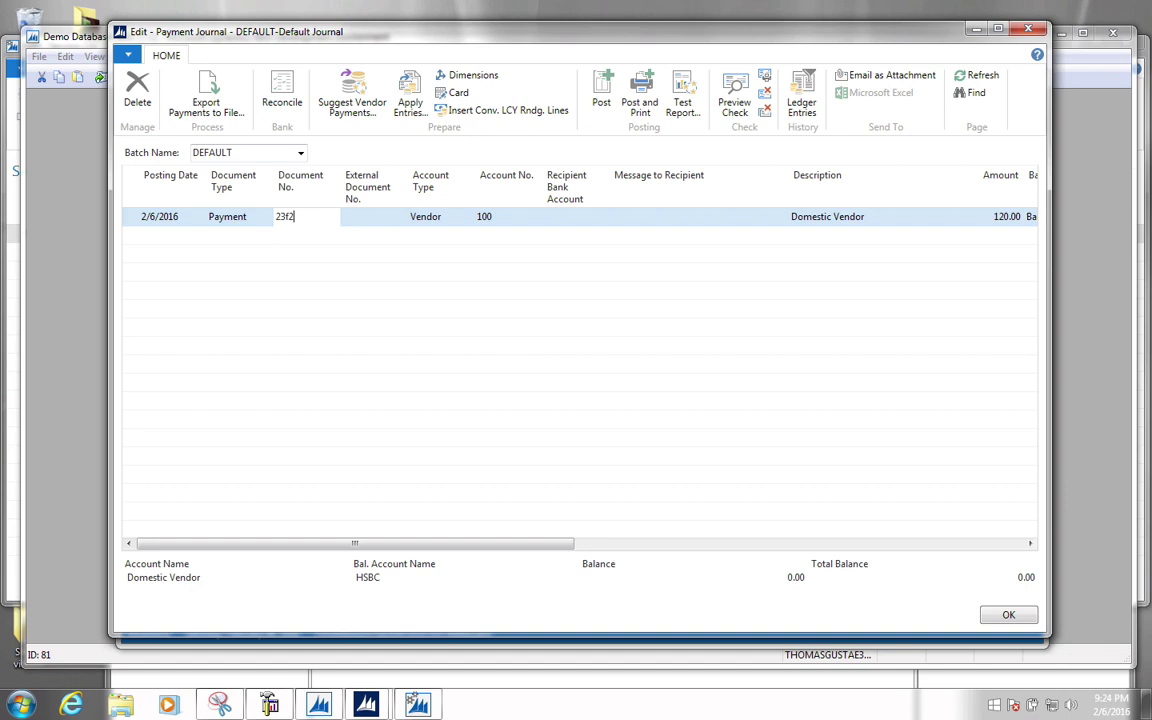
{"action": "type", "text": "f2"}
{"action": "key", "text": "Tab"}
- Post the 120.00 payment successfully and close the Payment Journal
{"action": "left_click", "coordinate": [598, 90]}
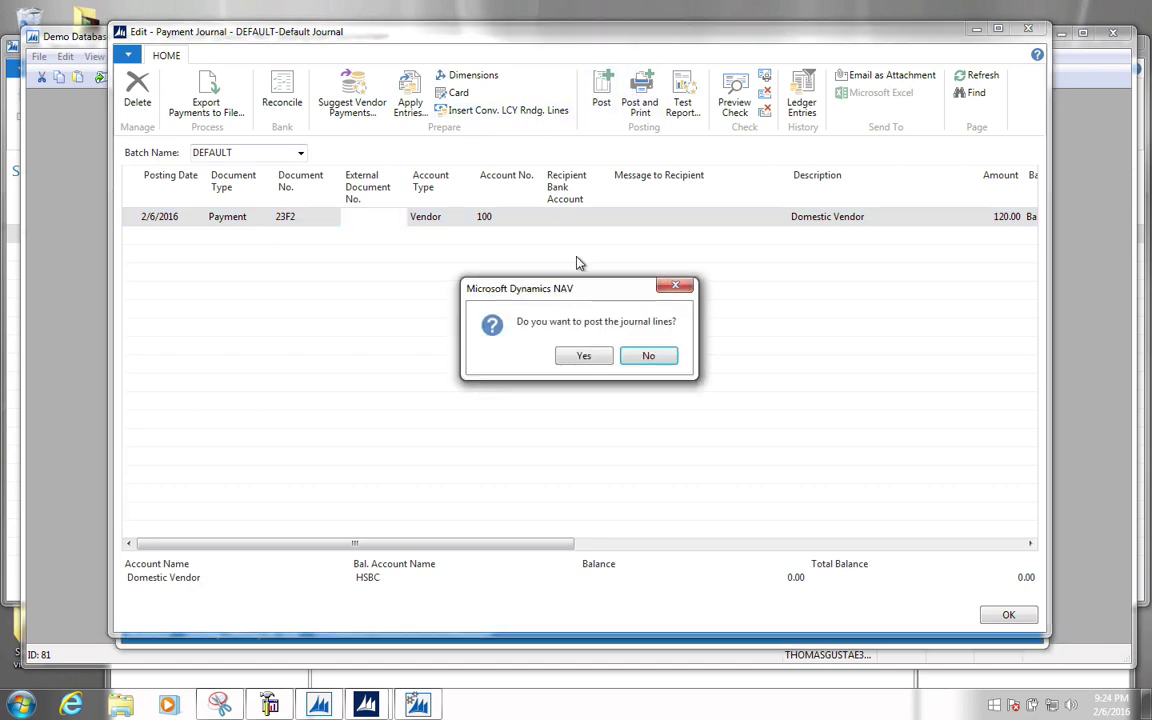
{"action": "left_click", "coordinate": [600, 357]}
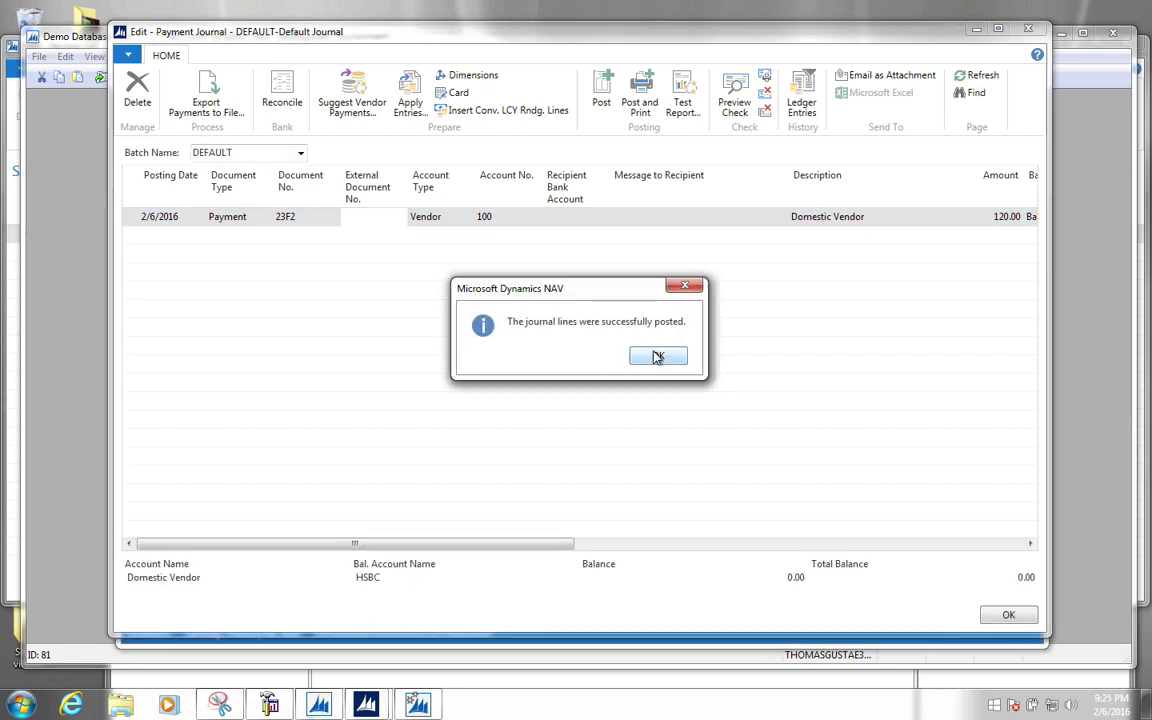
{"action": "left_click", "coordinate": [657, 358]}
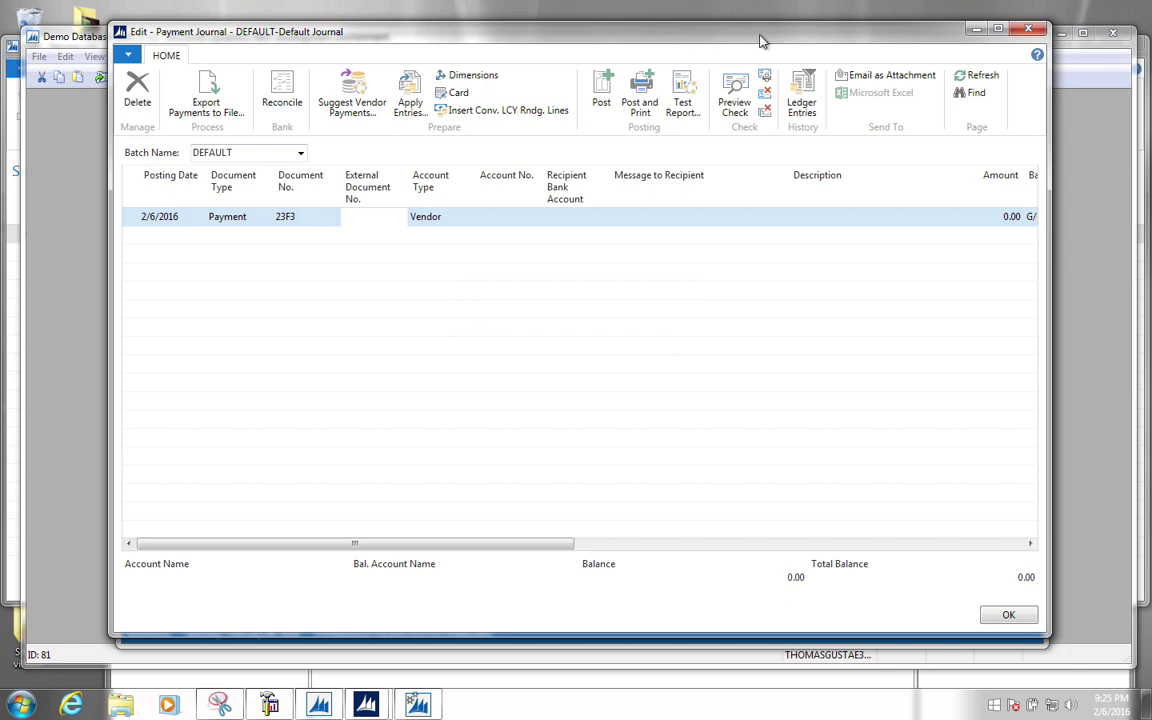
{"action": "left_click", "coordinate": [1027, 31]}
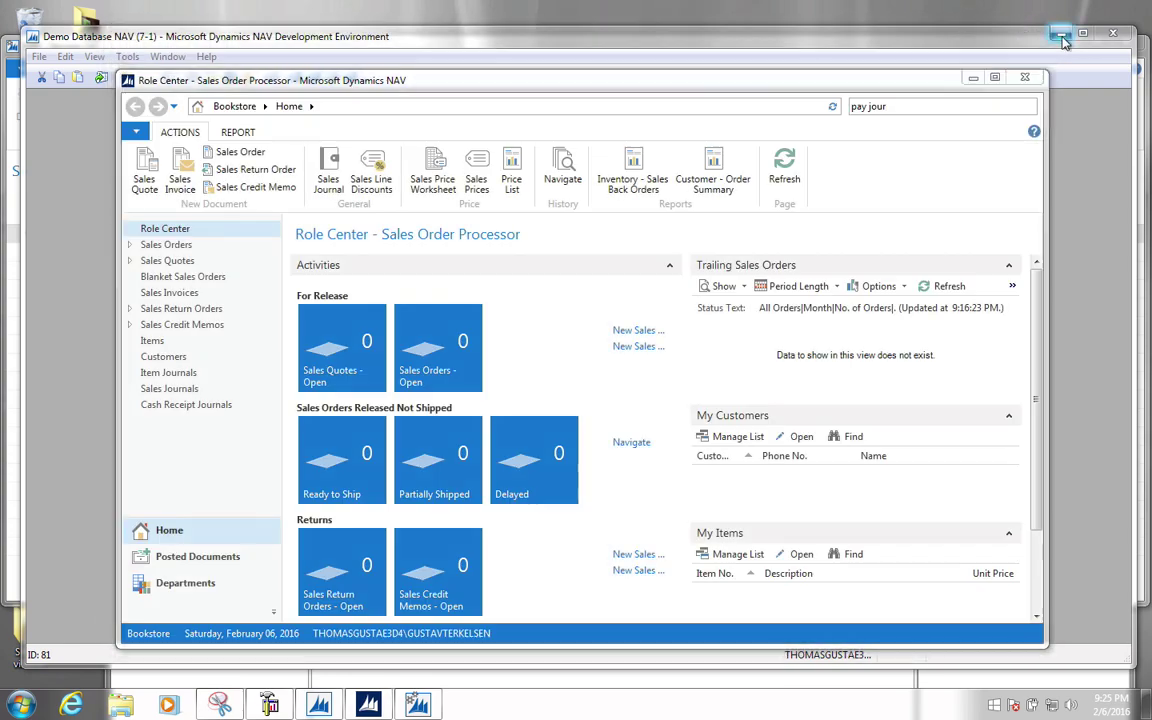
- Open the Vendors list and the card for vendor 100, Domestic Vendor
{"action": "left_click", "coordinate": [1061, 36]}
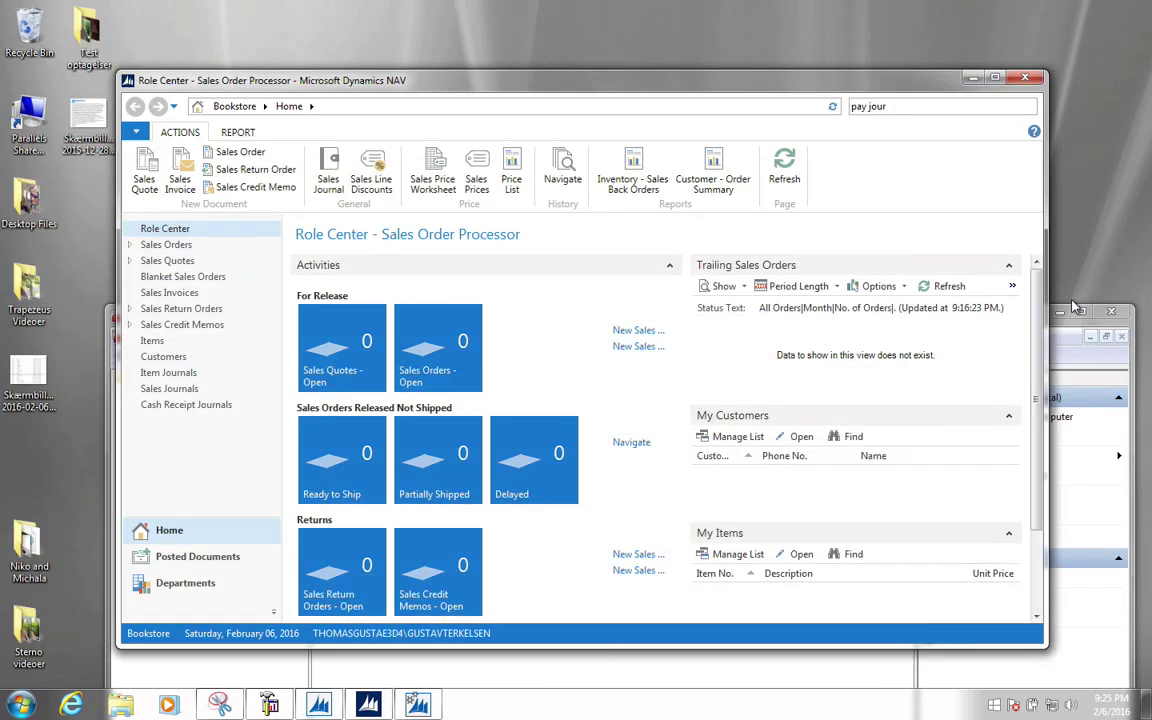
{"action": "left_click", "coordinate": [1073, 306]}
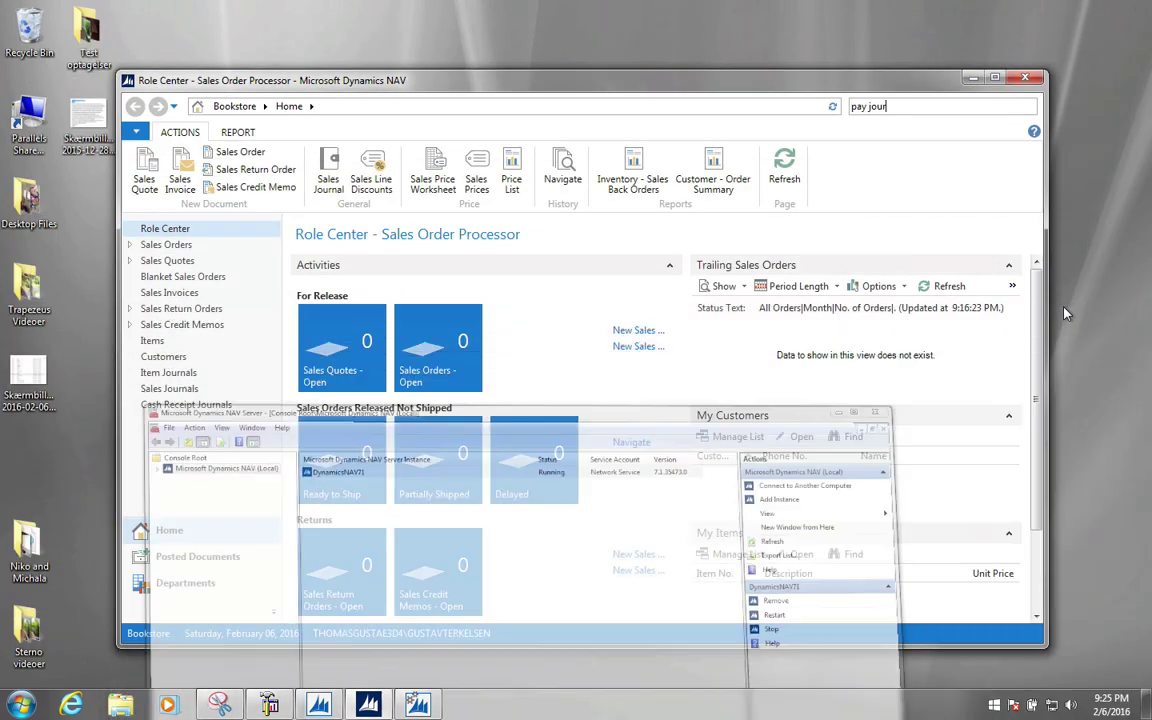
{"action": "left_click_drag", "start_coordinate": [790, 80], "coordinate": [790, 57]}
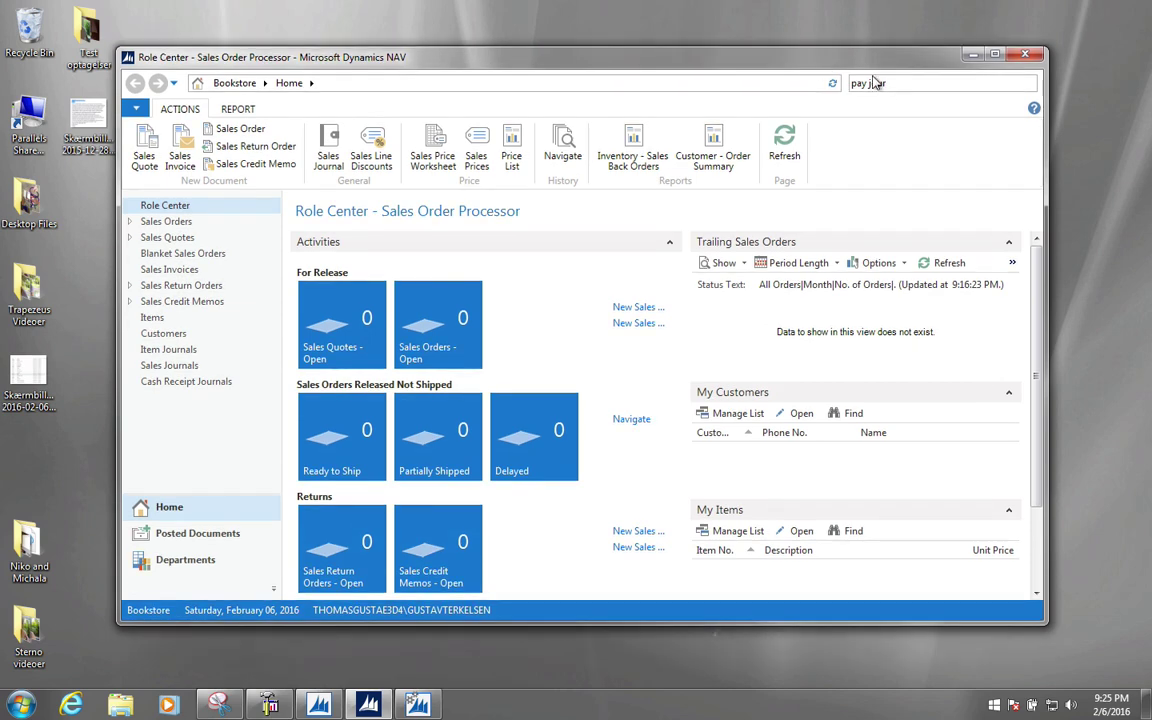
{"action": "key", "text": "BackSpace"}
{"action": "key", "text": "BackSpace"}
{"action": "key", "text": "BackSpace"}
{"action": "key", "text": "BackSpace"}
{"action": "key", "text": "BackSpace"}
{"action": "key", "text": "BackSpace"}
{"action": "key", "text": "BackSpace"}
{"action": "type", "text": "vendor"}
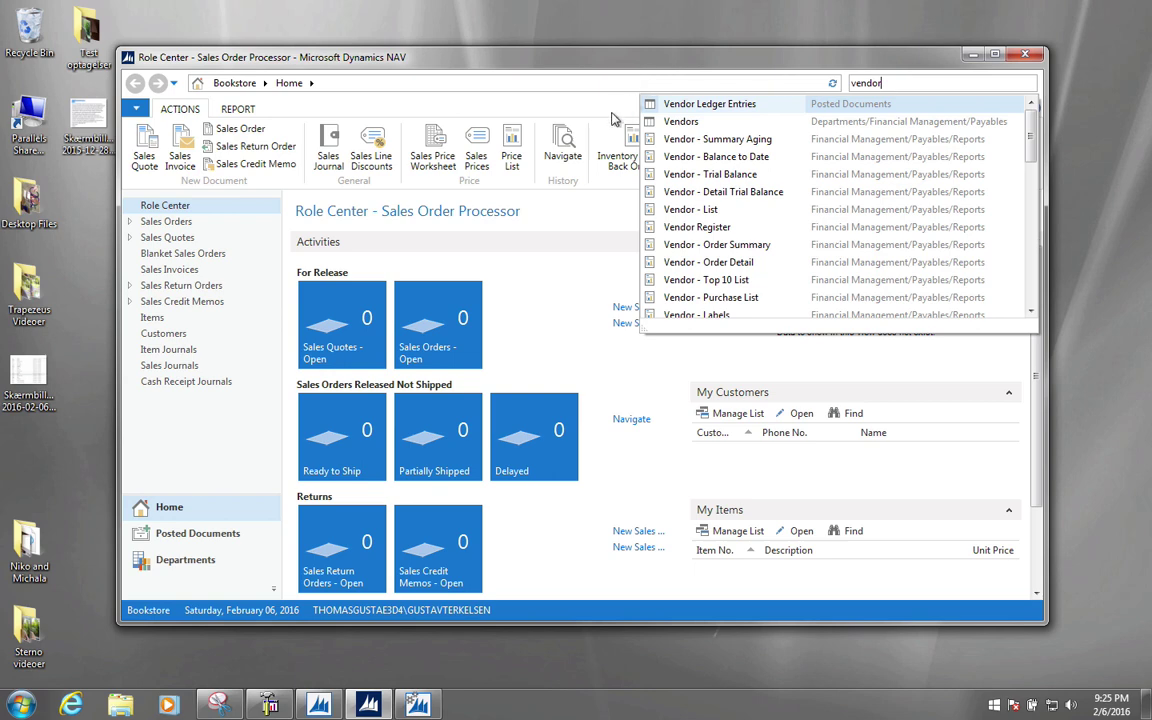
{"action": "left_click", "coordinate": [684, 127]}
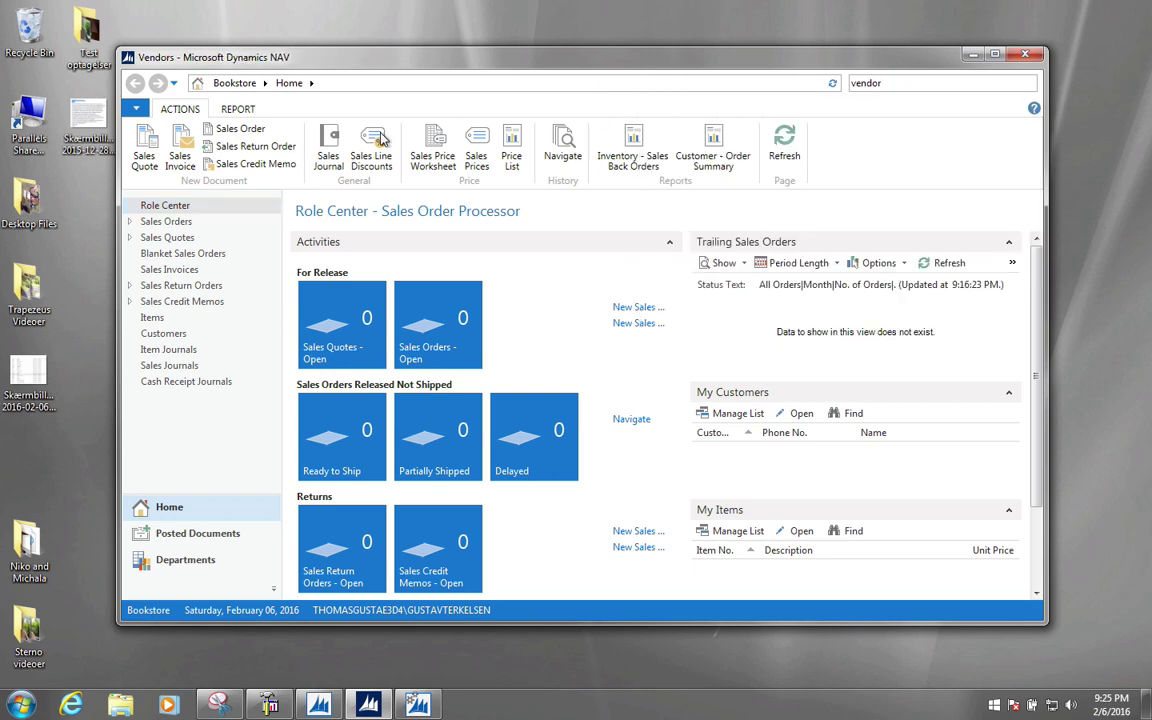
{"action": "left_click", "coordinate": [423, 276]}
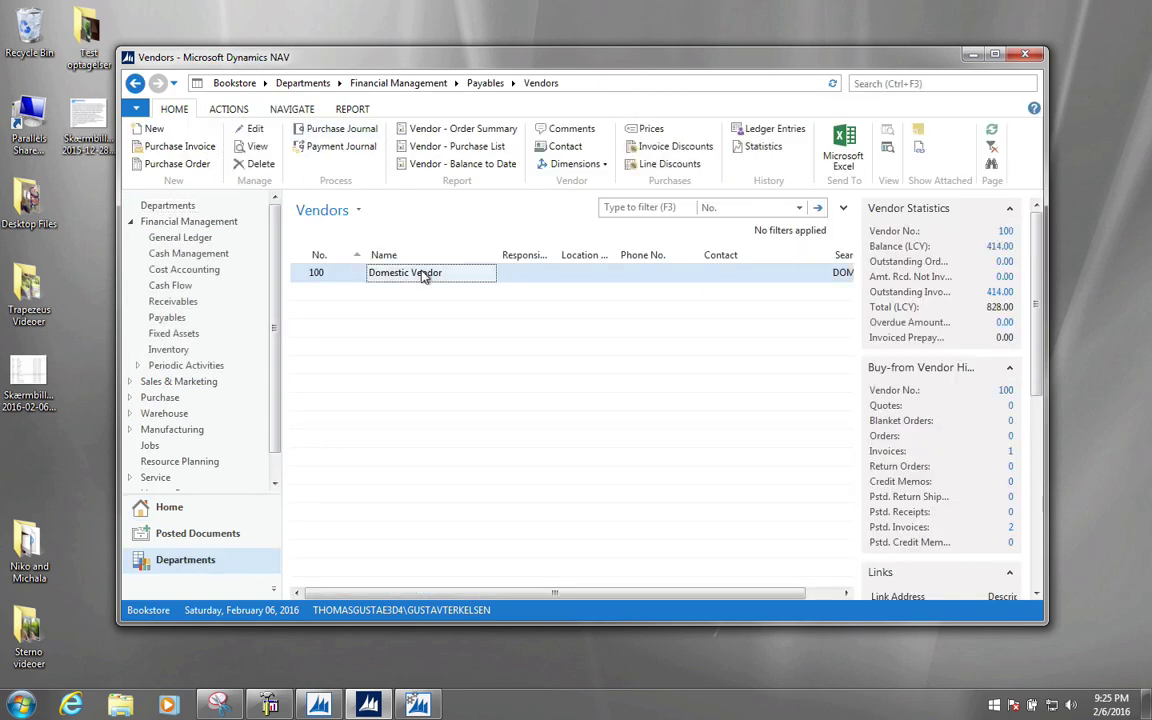
{"action": "double_click", "coordinate": [423, 276]}
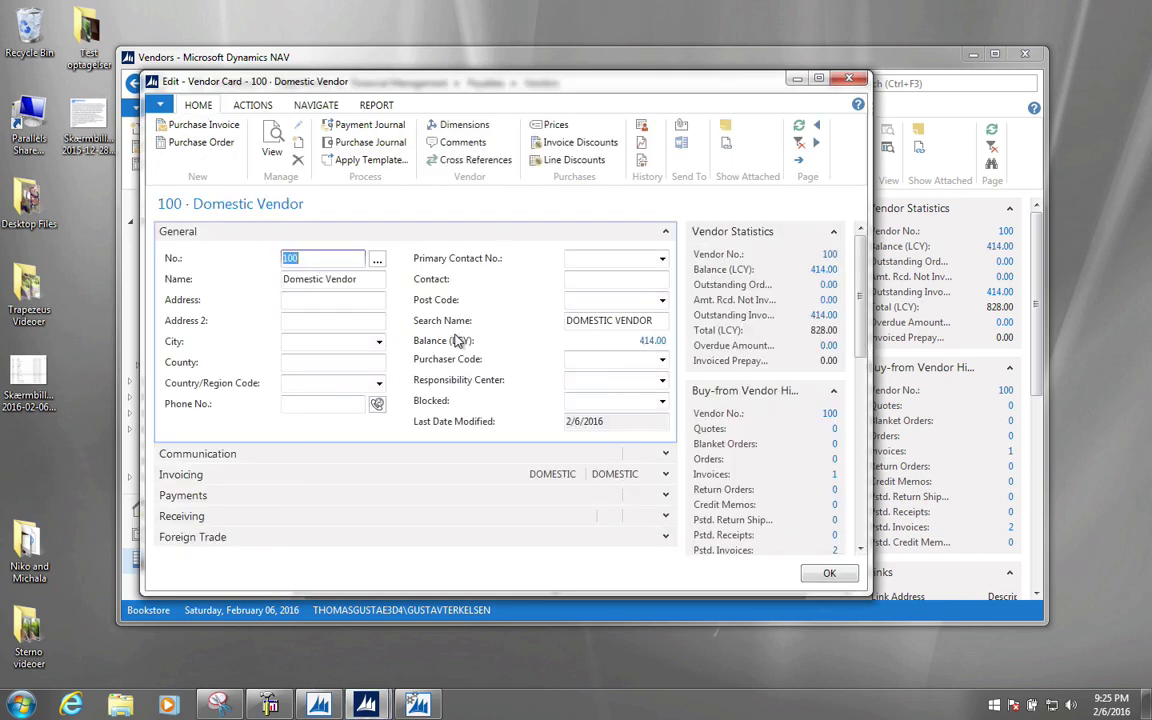
- Drill into the 414.00 balance and remove the Open filter to list all ledger entries
{"action": "left_click", "coordinate": [649, 340]}
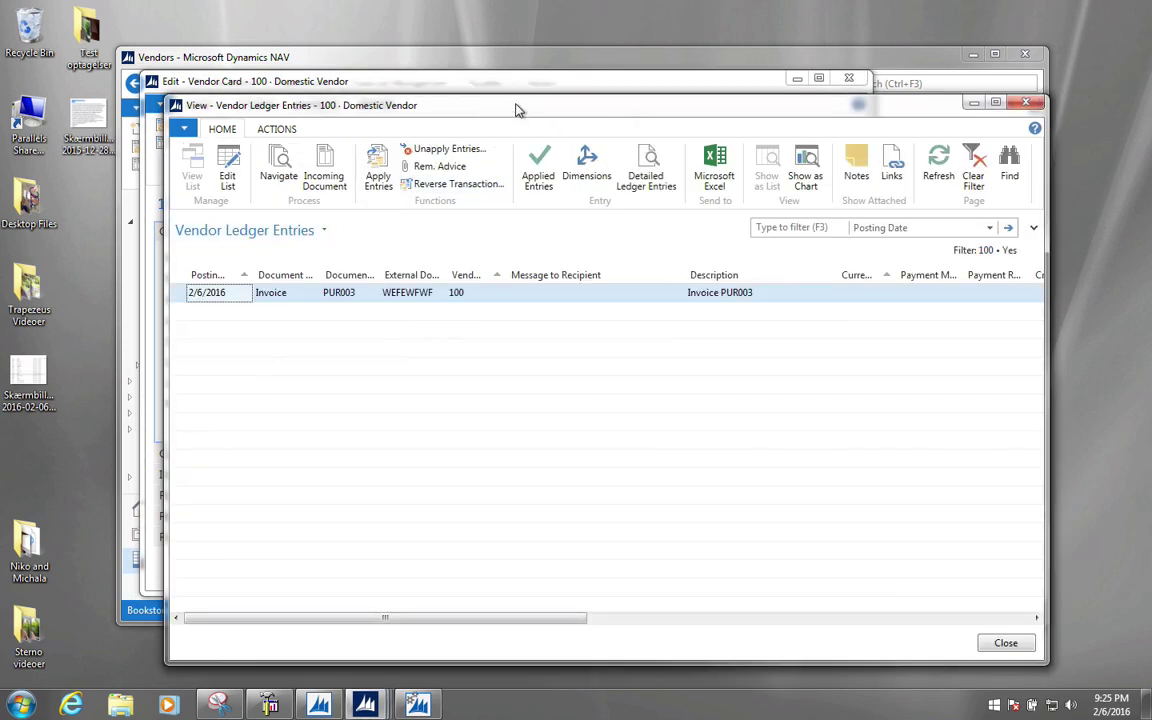
{"action": "left_click_drag", "start_coordinate": [517, 108], "coordinate": [451, 53]}
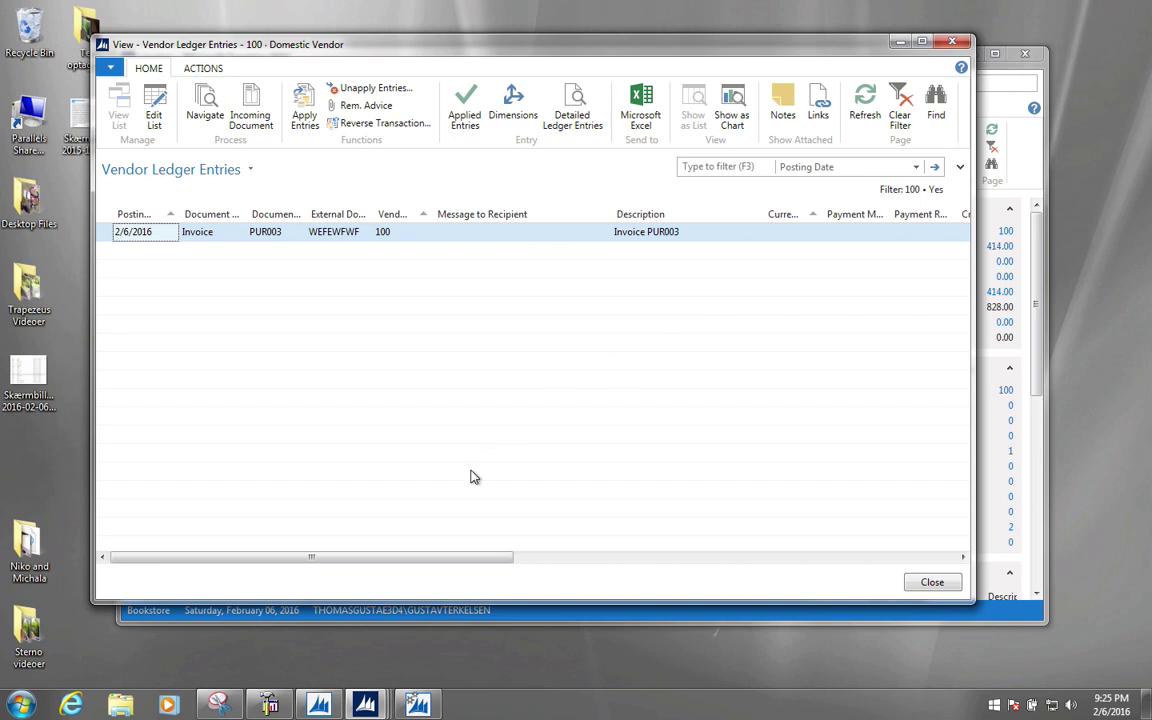
{"action": "left_click_drag", "start_coordinate": [434, 558], "coordinate": [585, 556]}
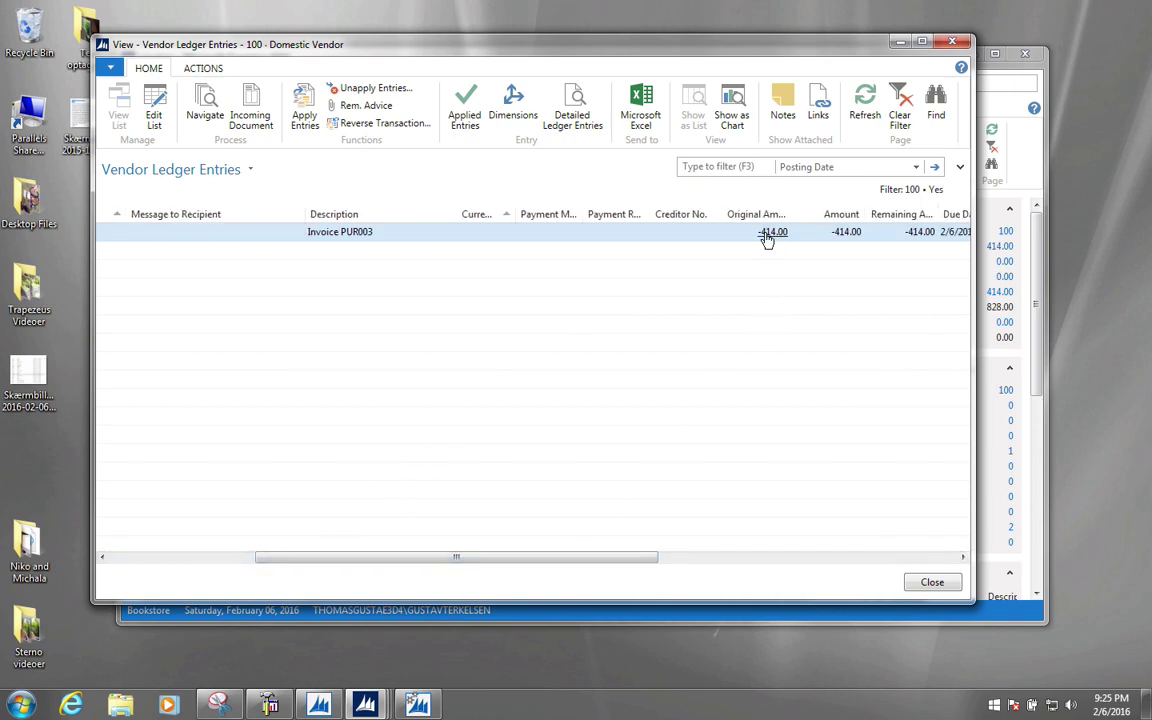
{"action": "left_click", "coordinate": [961, 168]}
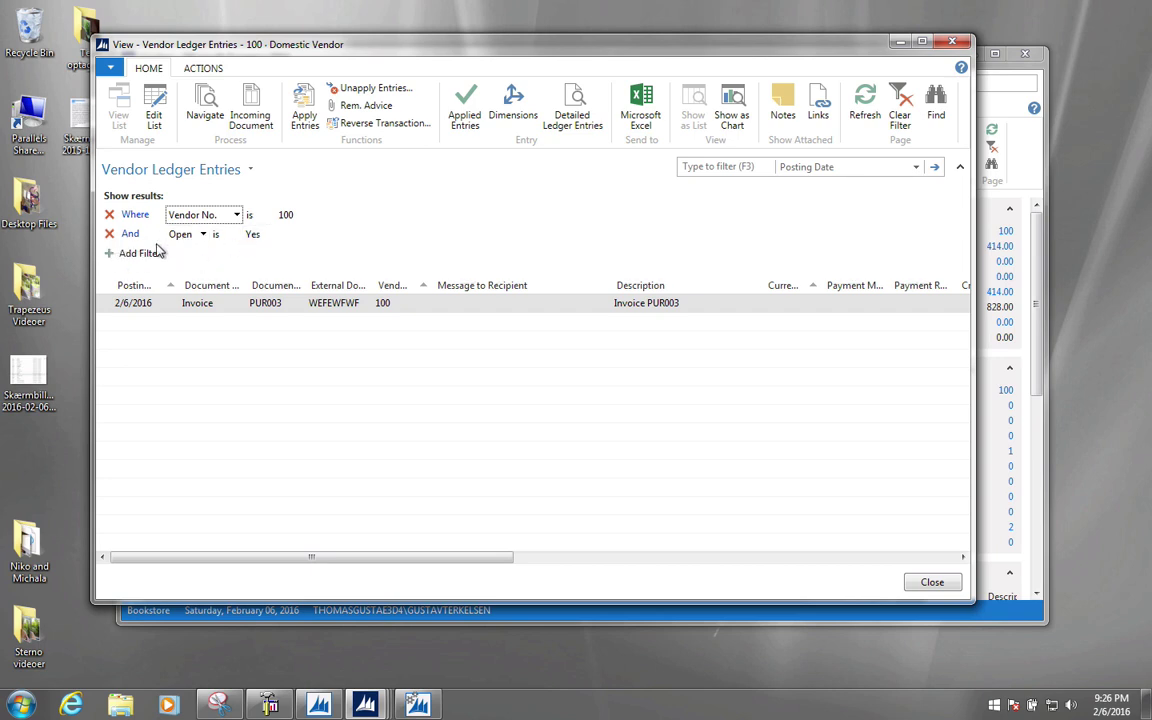
{"action": "left_click", "coordinate": [110, 234]}
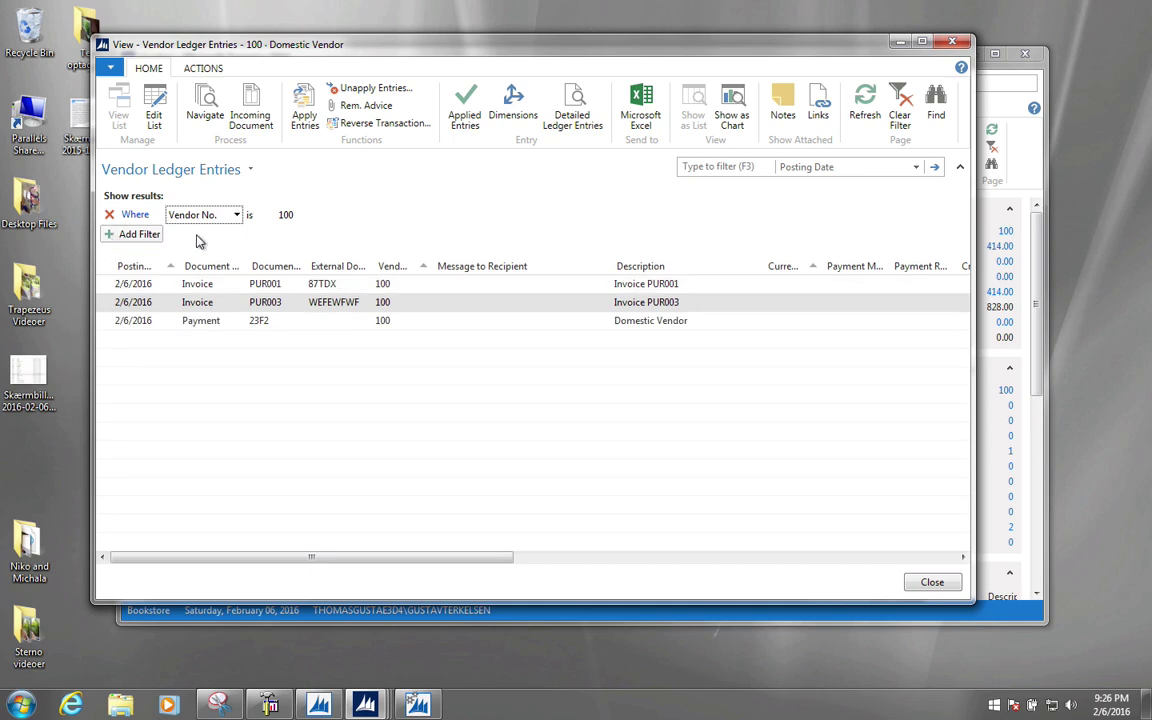
{"action": "left_click_drag", "start_coordinate": [92, 373], "coordinate": [14, 373]}
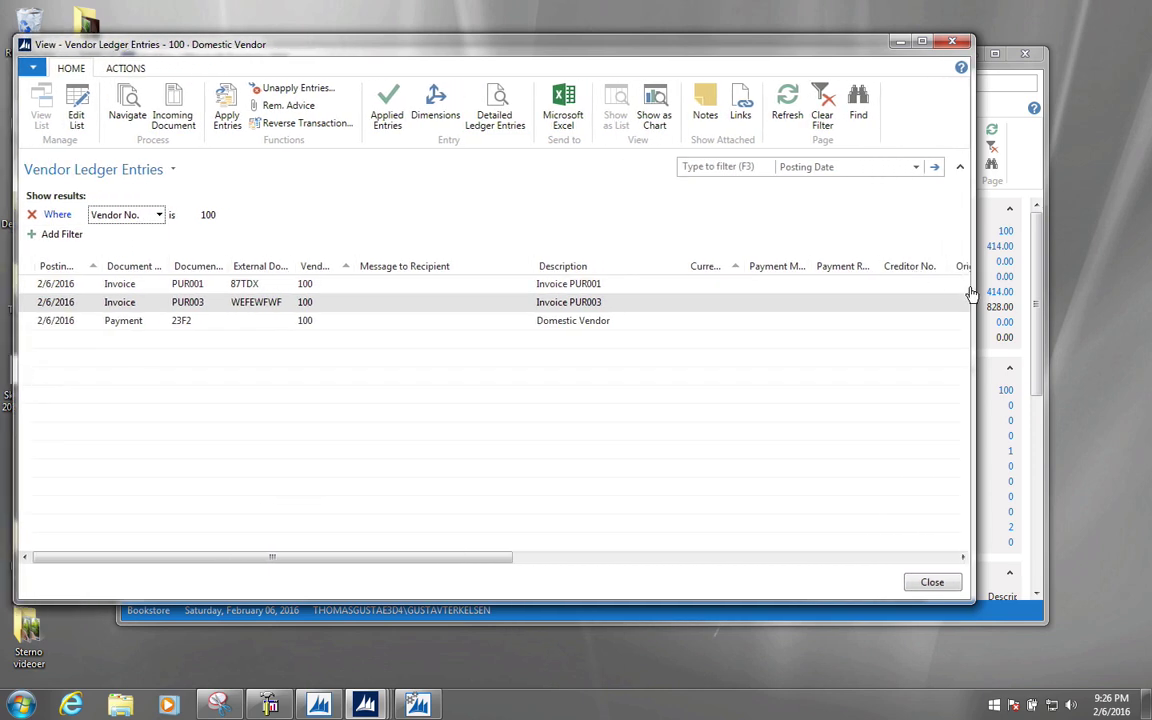
{"action": "left_click_drag", "start_coordinate": [975, 291], "coordinate": [1127, 291]}
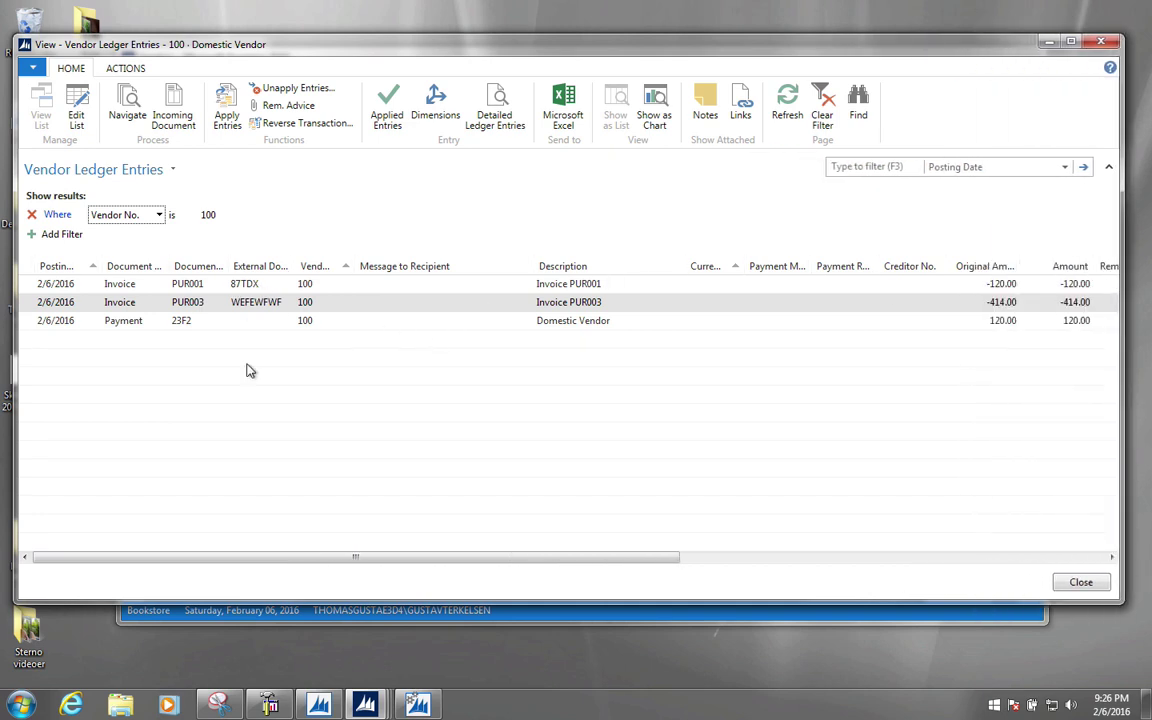
{"action": "left_click", "coordinate": [70, 284]}
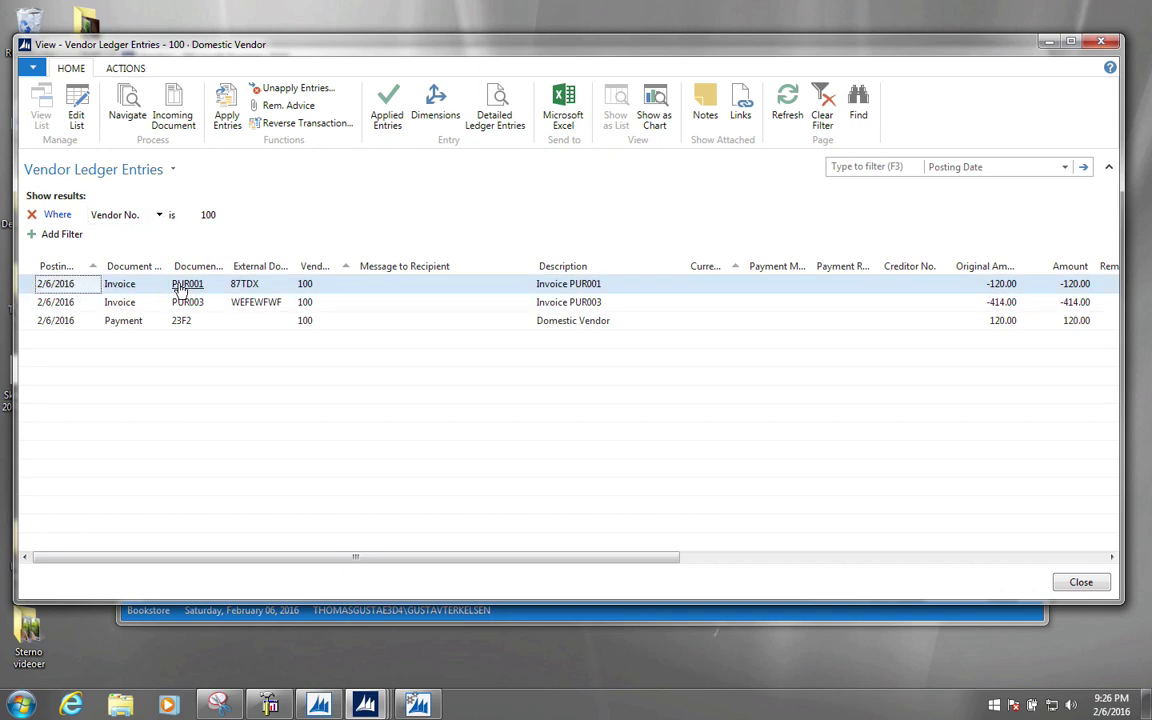
{"action": "left_click", "coordinate": [22, 324]}
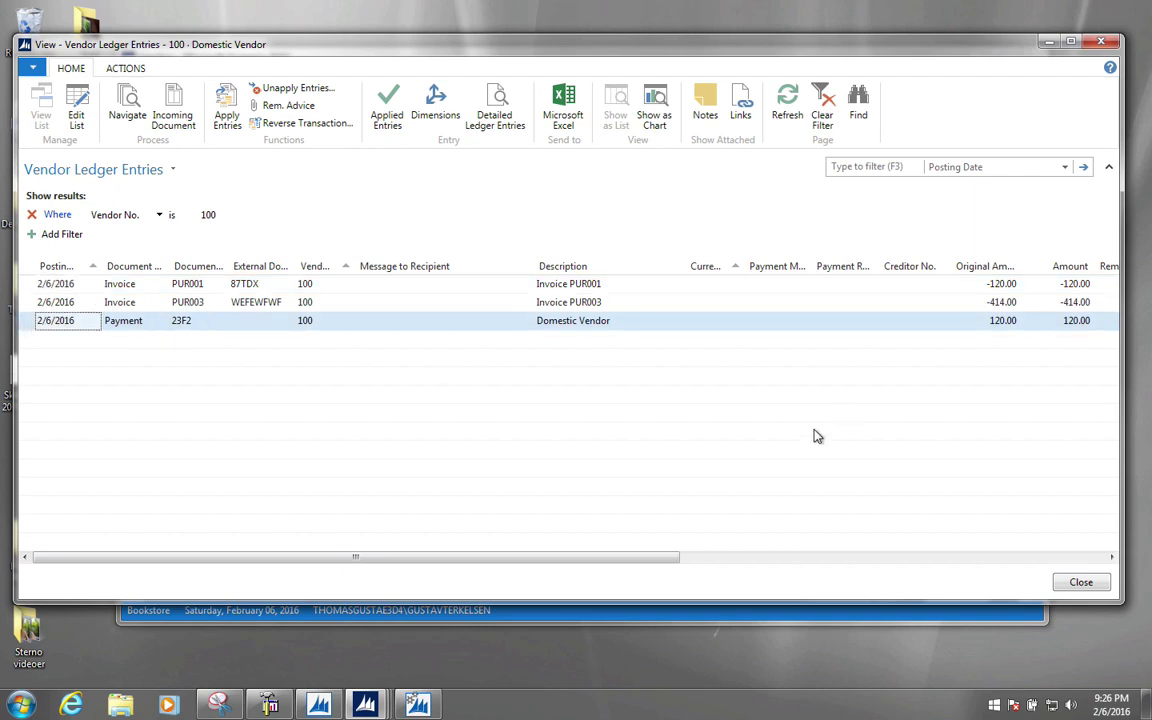
{"action": "left_click_drag", "start_coordinate": [628, 557], "coordinate": [1023, 455]}
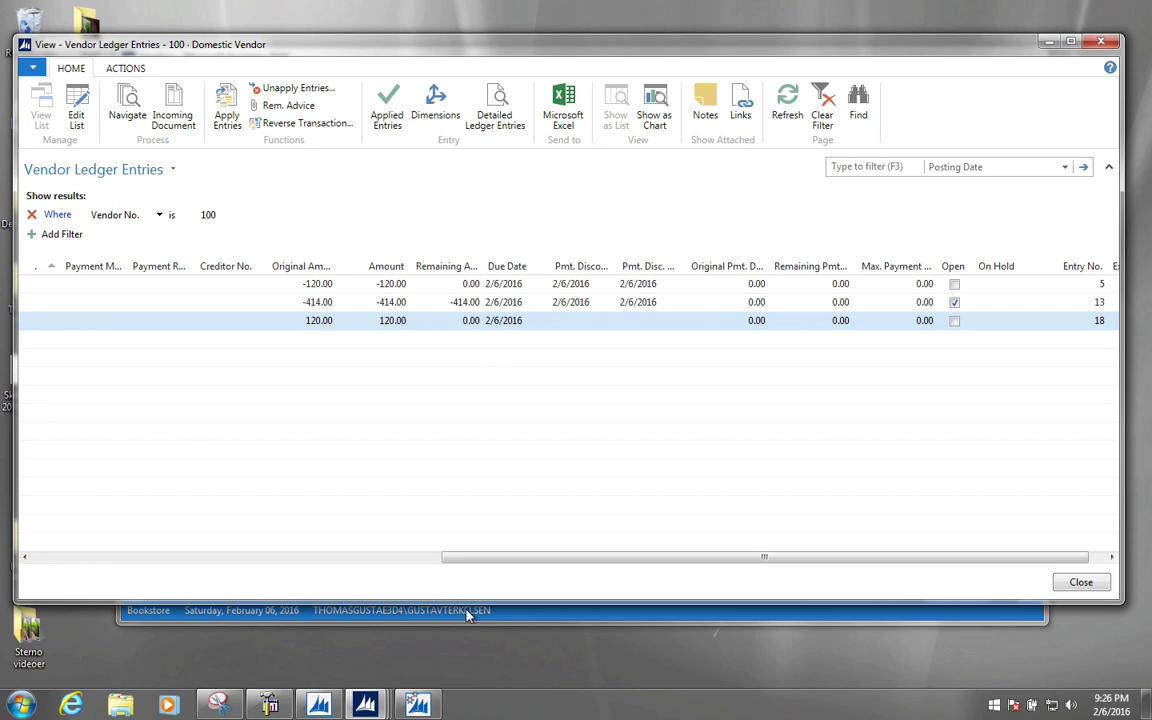
{"action": "left_click_drag", "start_coordinate": [527, 558], "coordinate": [168, 556]}
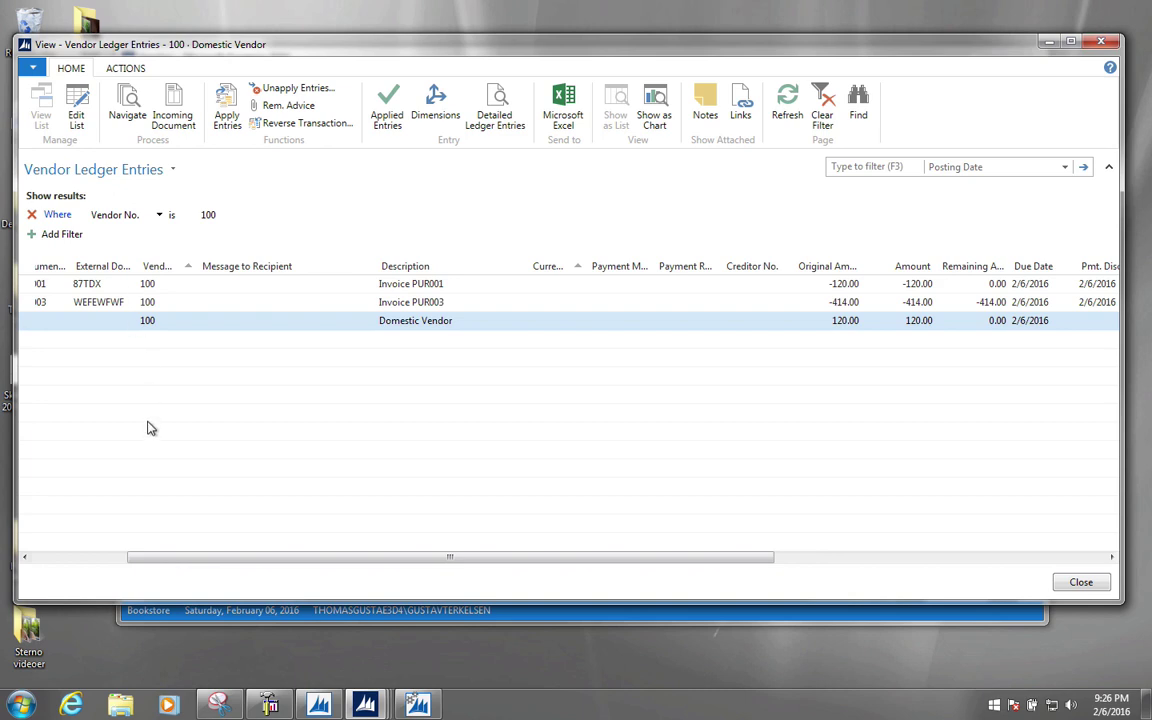
{"action": "left_click_drag", "start_coordinate": [152, 558], "coordinate": [57, 540]}
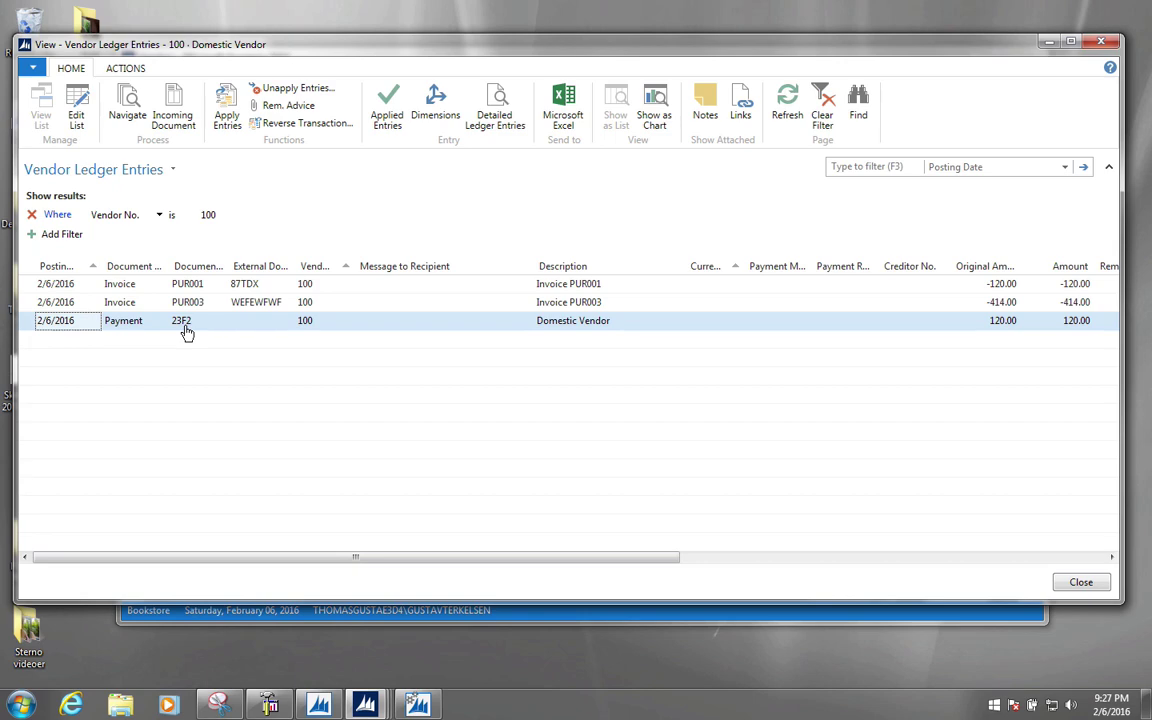
{"action": "left_click", "coordinate": [400, 117]}
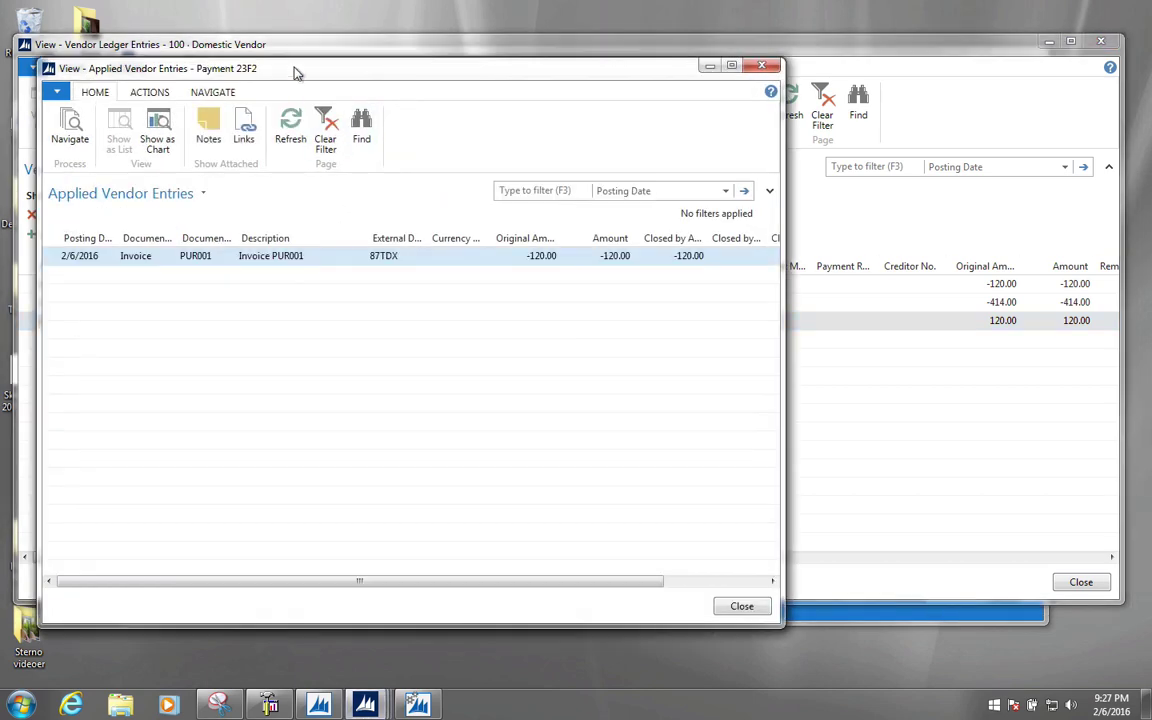
- Review invoice PUR001's applied entries, showing payment 23F2 for 120.00, then close them
{"action": "left_click_drag", "start_coordinate": [295, 72], "coordinate": [555, 80]}
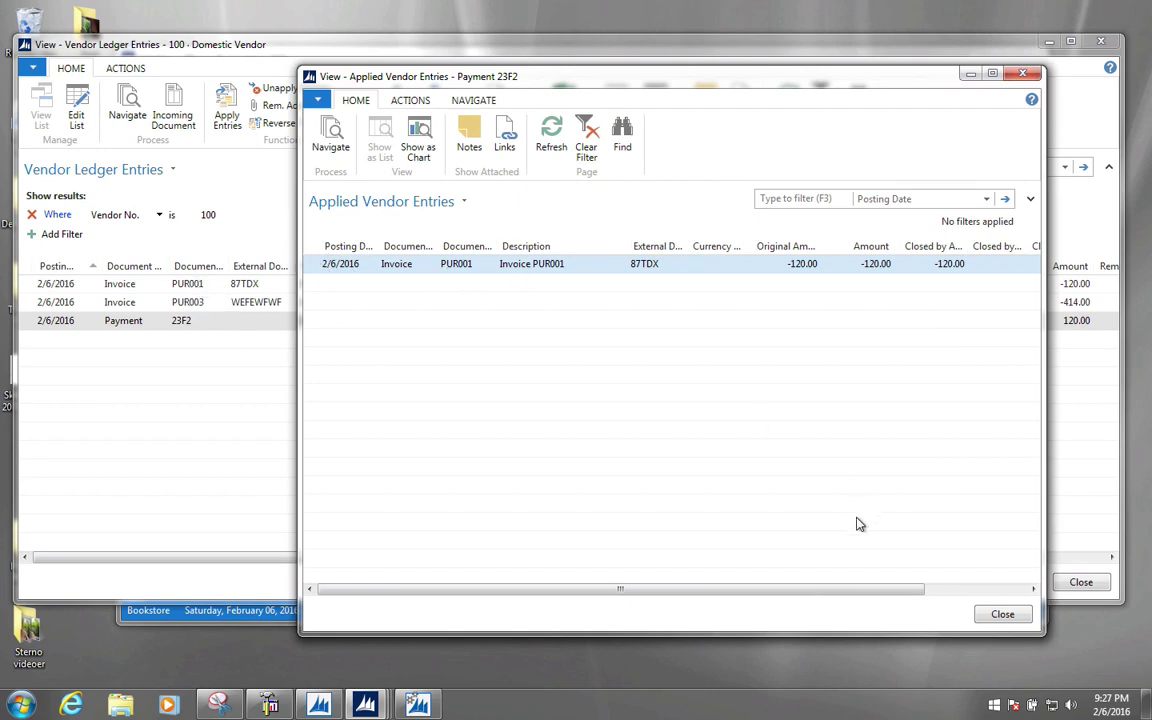
{"action": "left_click_drag", "start_coordinate": [820, 590], "coordinate": [941, 590]}
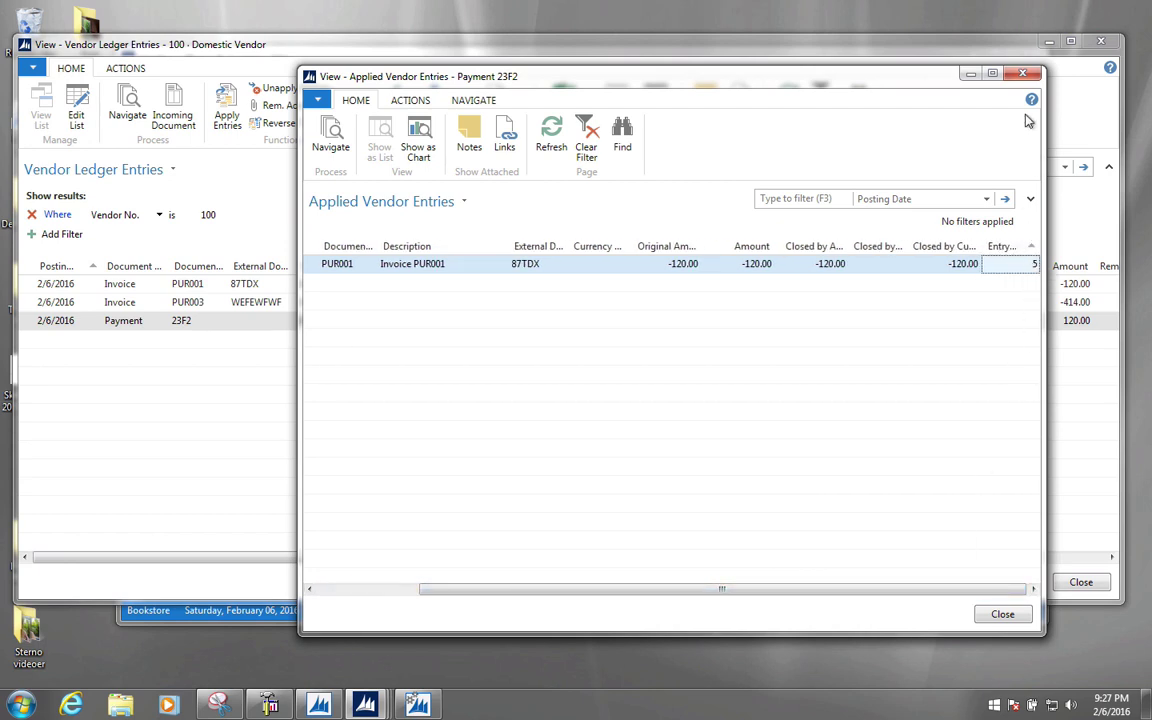
{"action": "left_click", "coordinate": [1022, 73]}
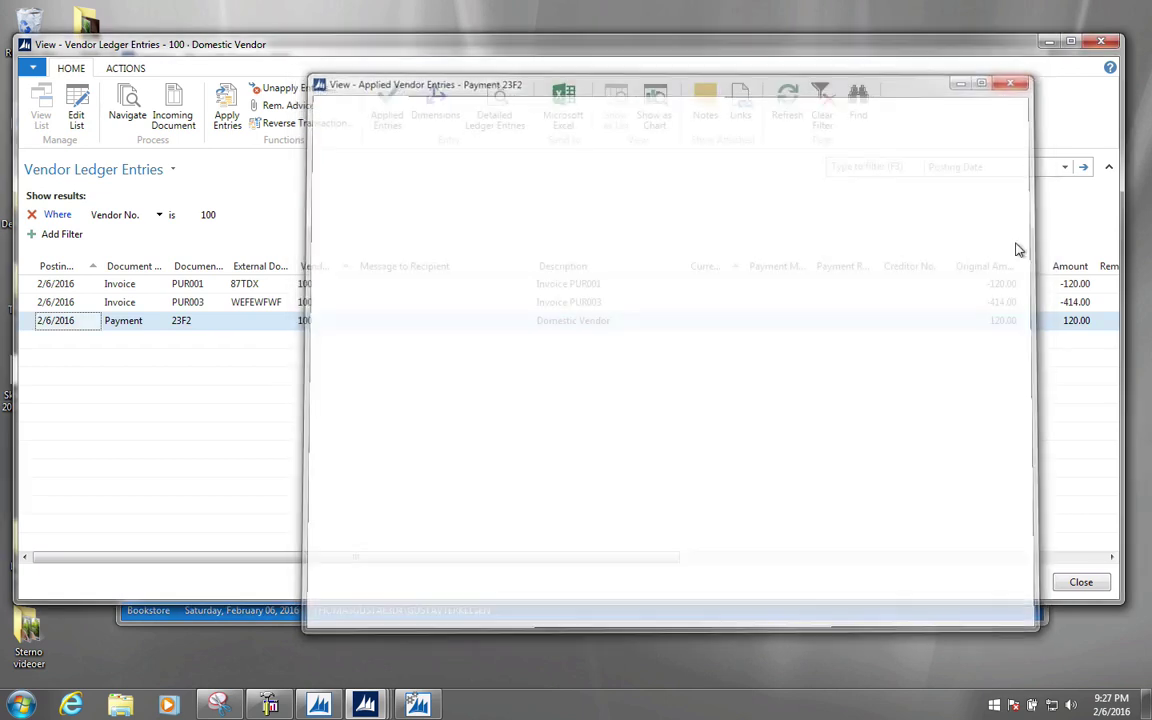
{"action": "left_click_drag", "start_coordinate": [468, 558], "coordinate": [962, 535]}
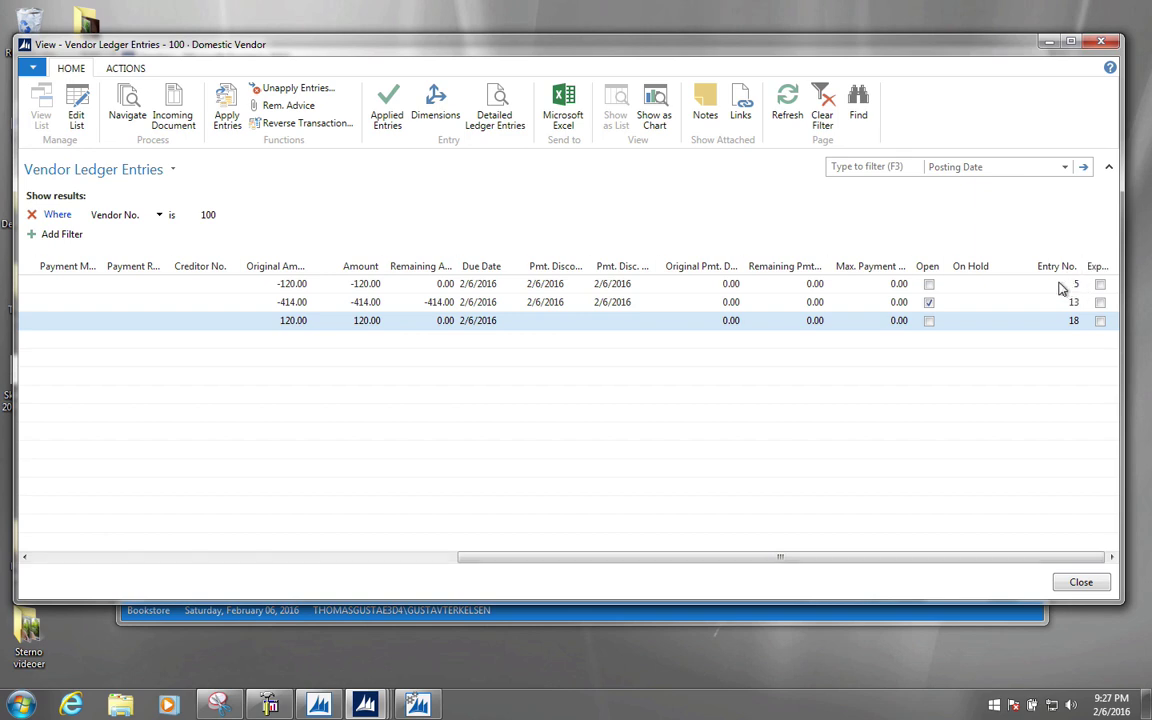
{"action": "left_click", "coordinate": [481, 286]}
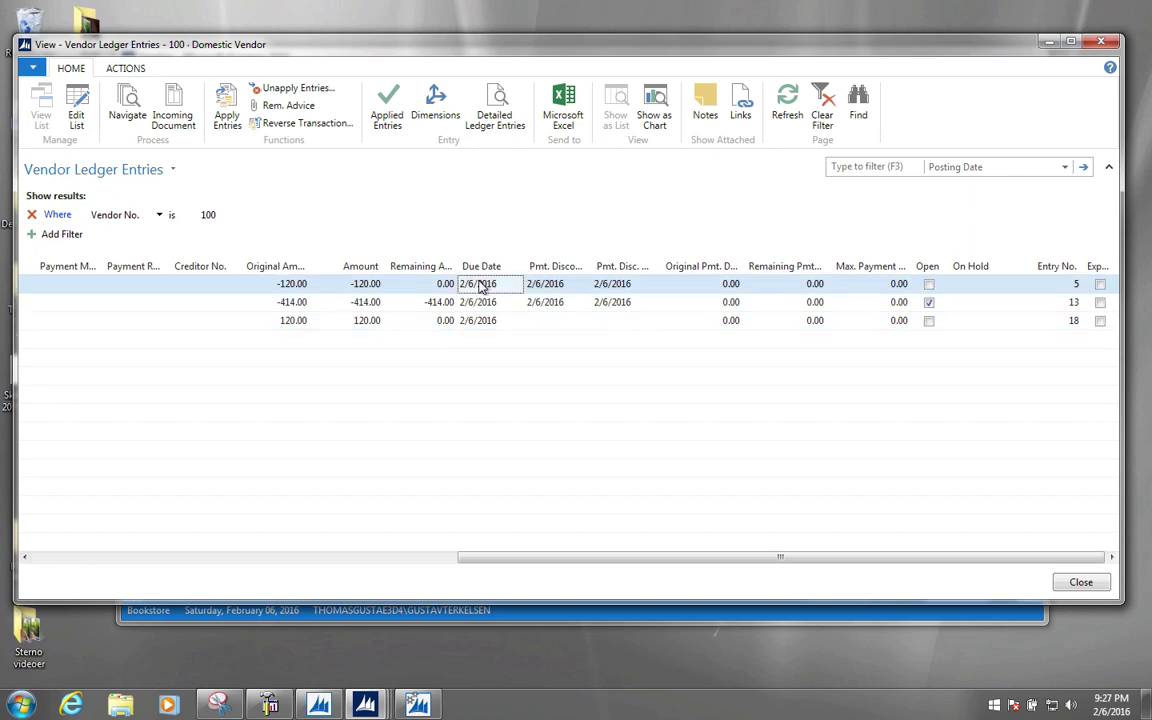
{"action": "left_click_drag", "start_coordinate": [510, 556], "coordinate": [36, 540]}
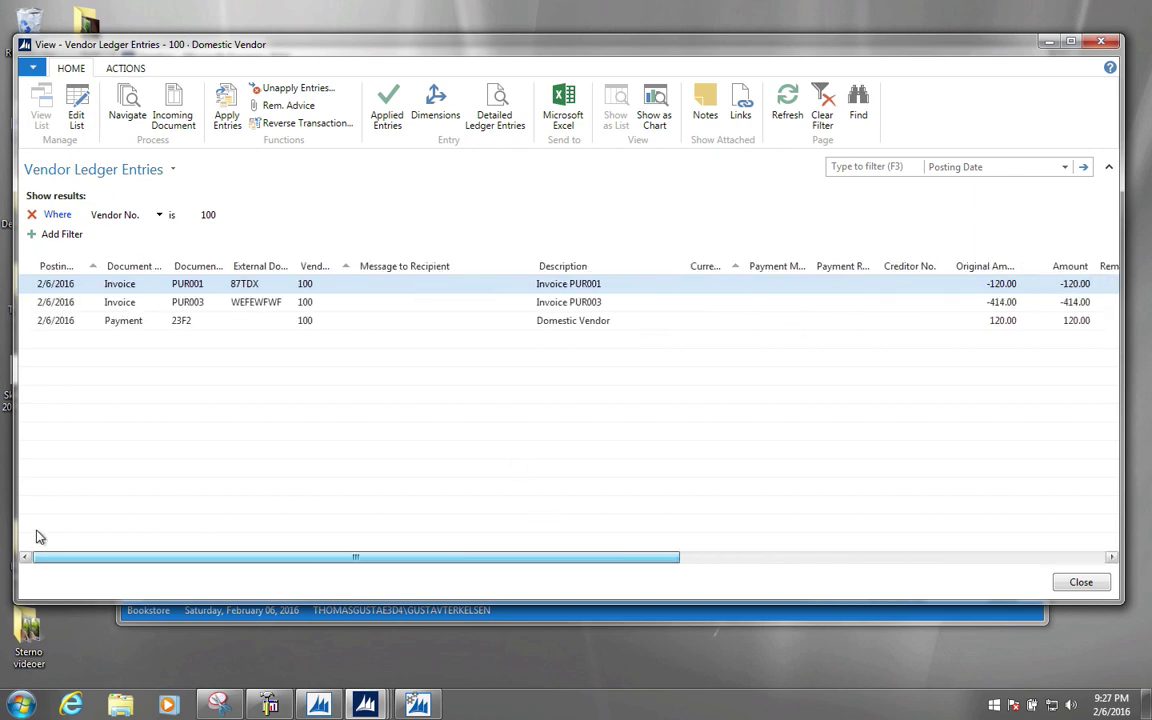
{"action": "left_click", "coordinate": [387, 108]}
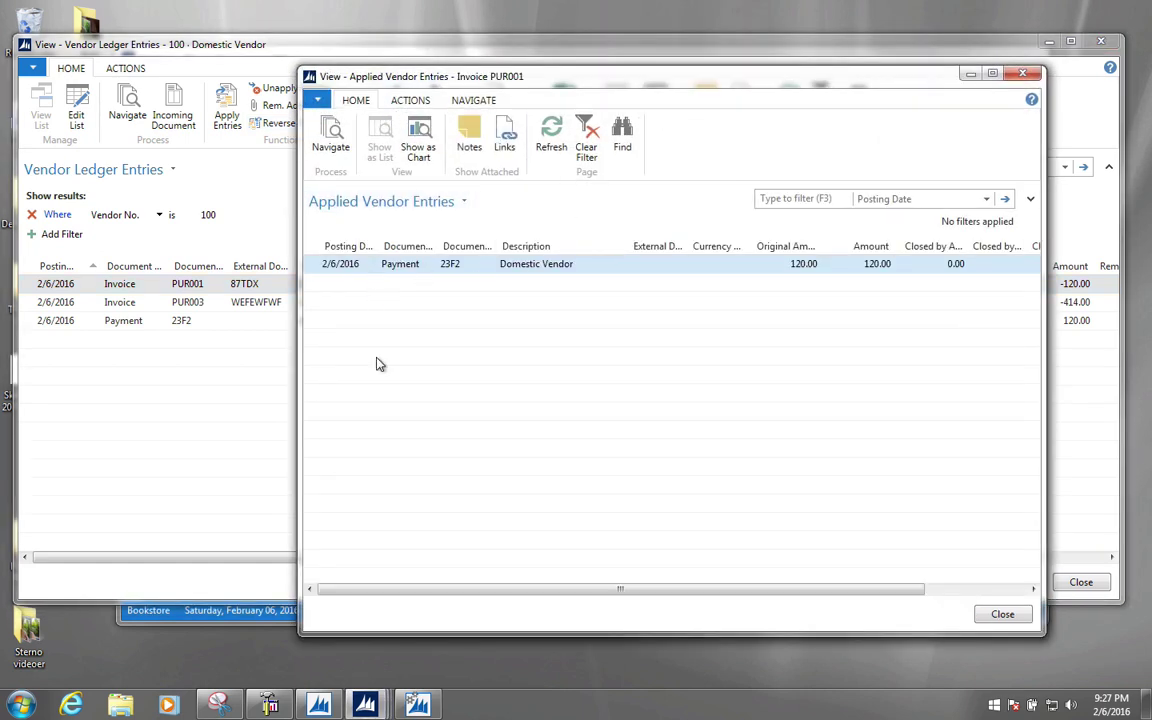
{"action": "left_click_drag", "start_coordinate": [404, 589], "coordinate": [563, 575]}
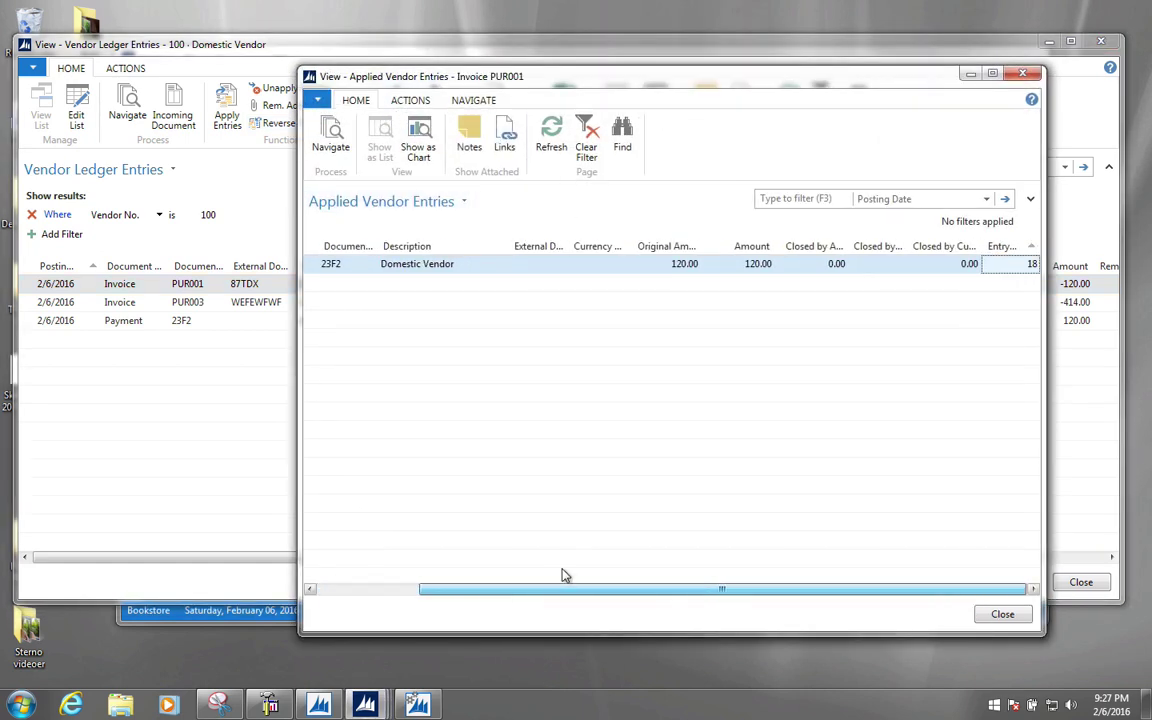
{"action": "left_click", "coordinate": [1031, 82]}
{"action": "left_click", "coordinate": [930, 322]}
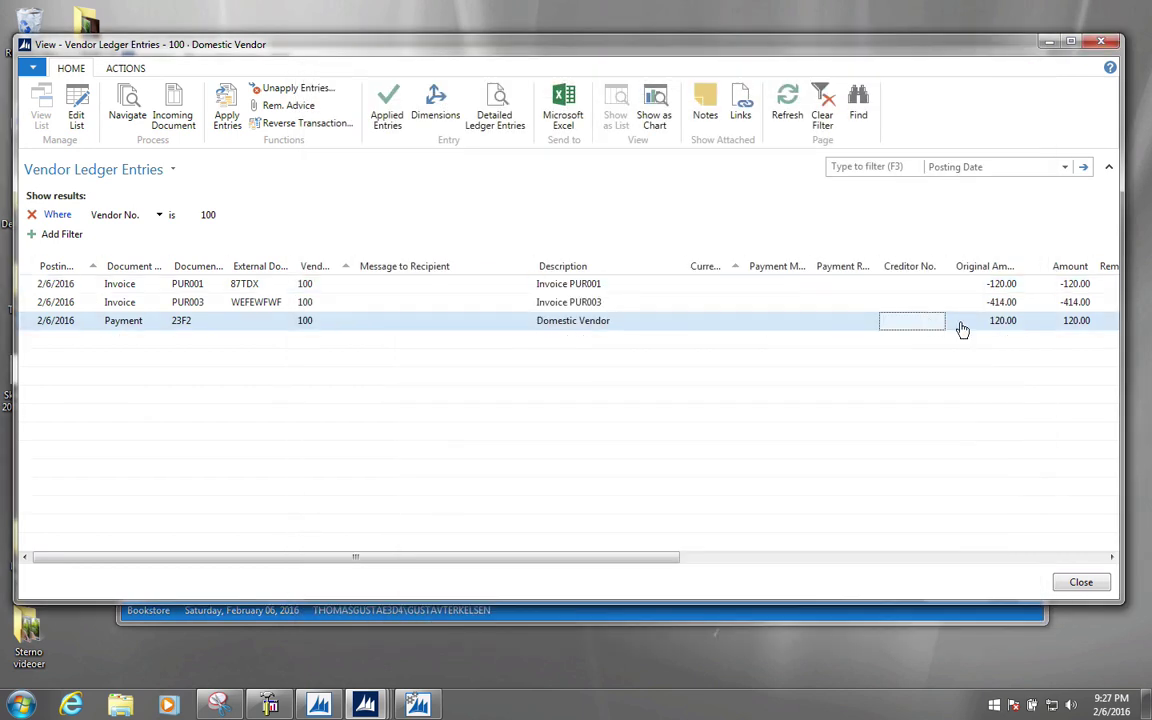
- Close the ledger entries and vendor card, then reopen the Domestic Vendor card
{"action": "left_click_drag", "start_coordinate": [630, 558], "coordinate": [1091, 540]}
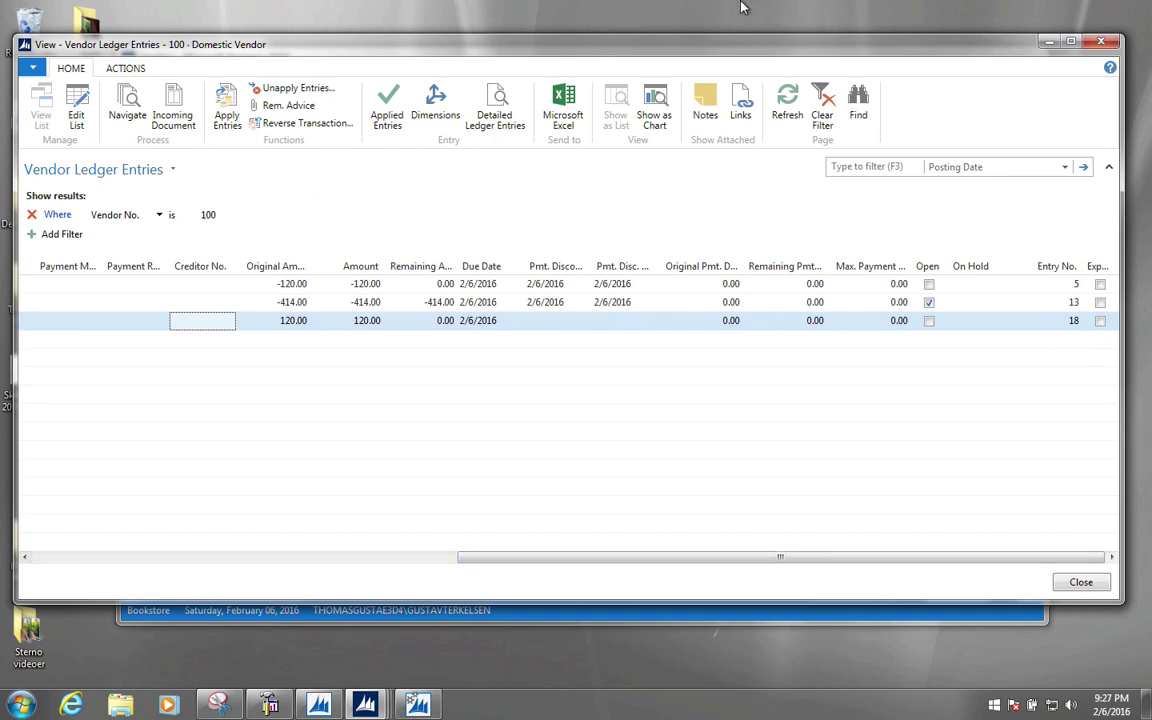
{"action": "left_click", "coordinate": [1102, 44]}
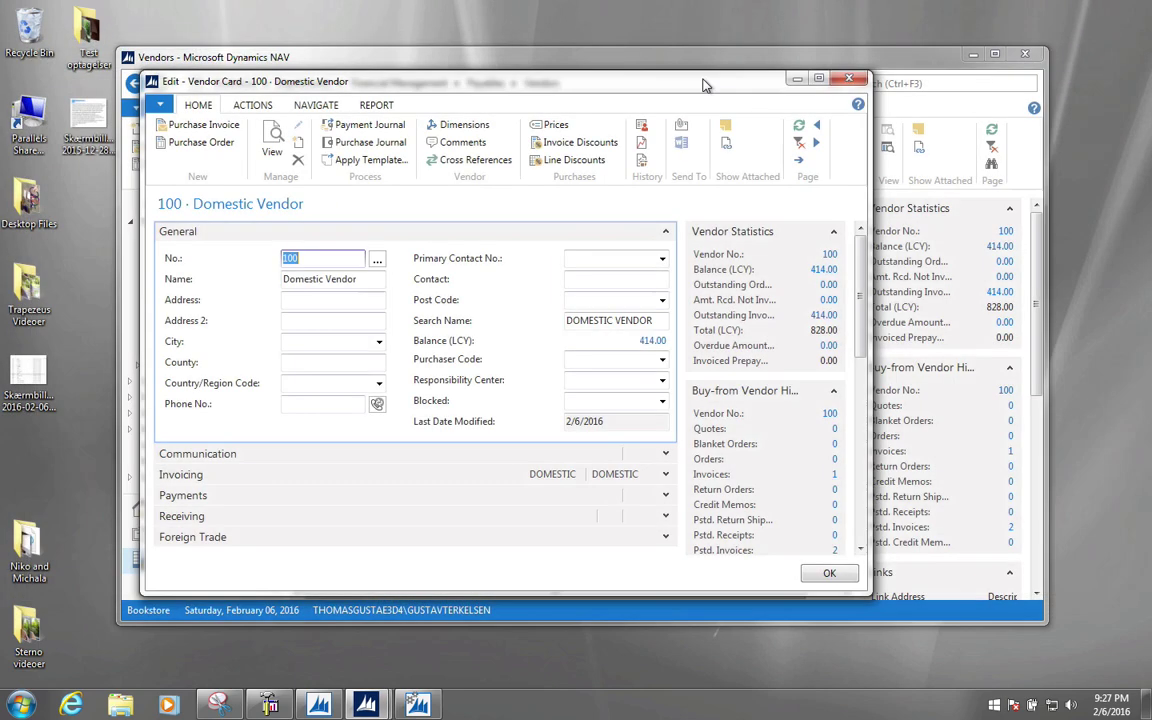
{"action": "left_click", "coordinate": [933, 63]}
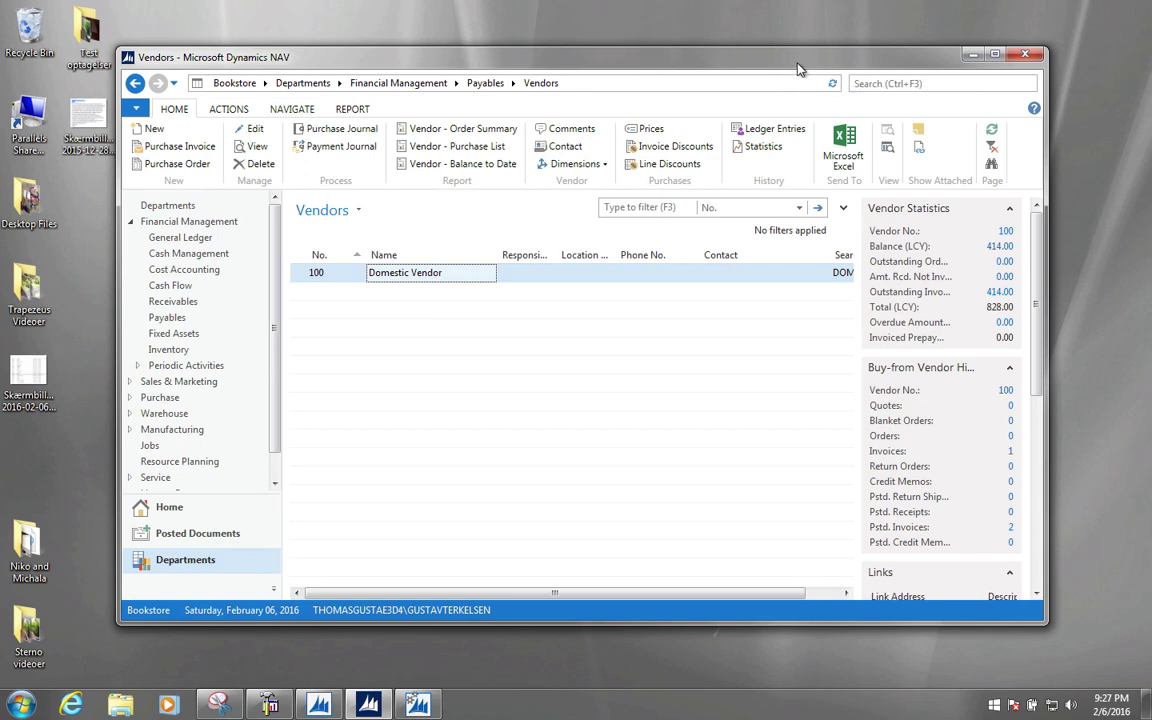
{"action": "left_click_drag", "start_coordinate": [725, 64], "coordinate": [699, 60]}
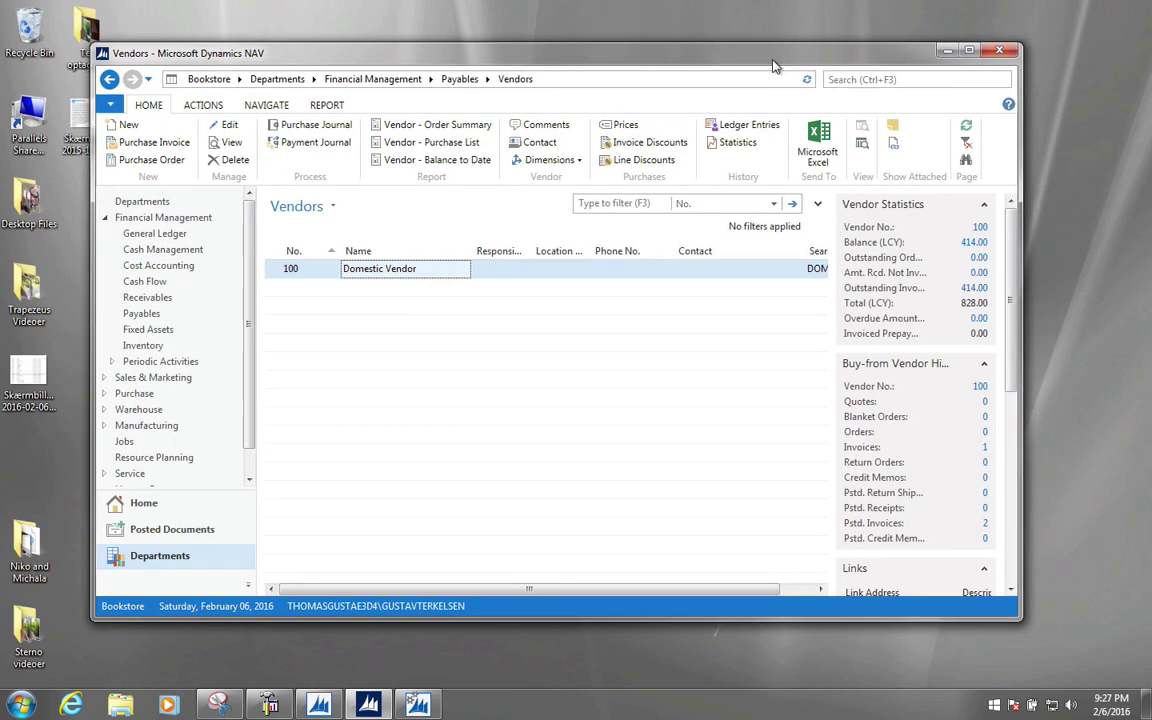
{"action": "left_click", "coordinate": [862, 82]}
{"action": "double_click", "coordinate": [380, 270]}
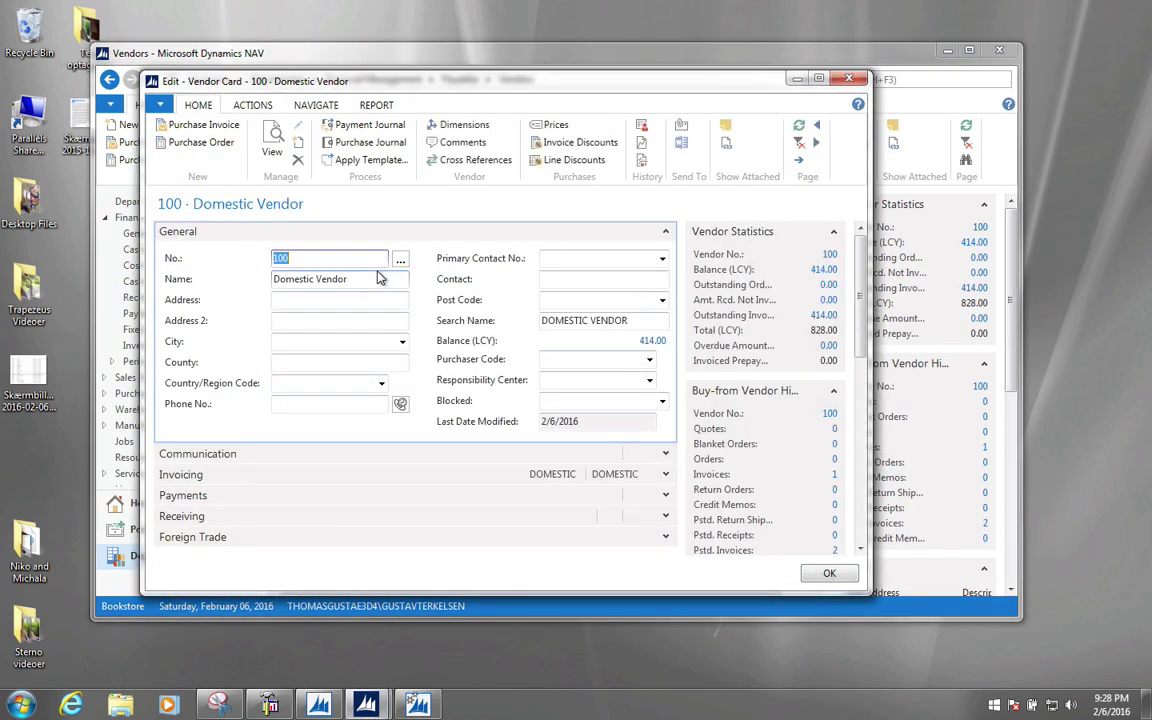
- Drill into the 414.00 balance showing only PUR003 open, then remove the Open filter and select payment 23F2
{"action": "left_click", "coordinate": [650, 341]}
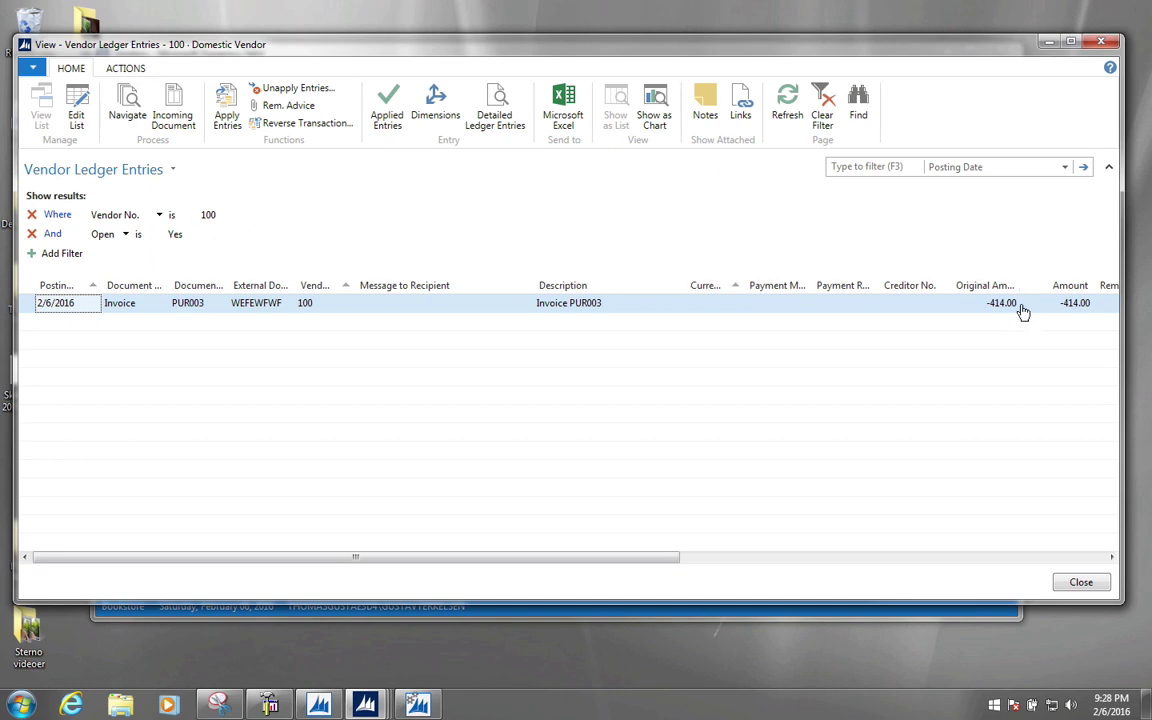
{"action": "left_click", "coordinate": [31, 234]}
{"action": "left_click", "coordinate": [101, 320]}
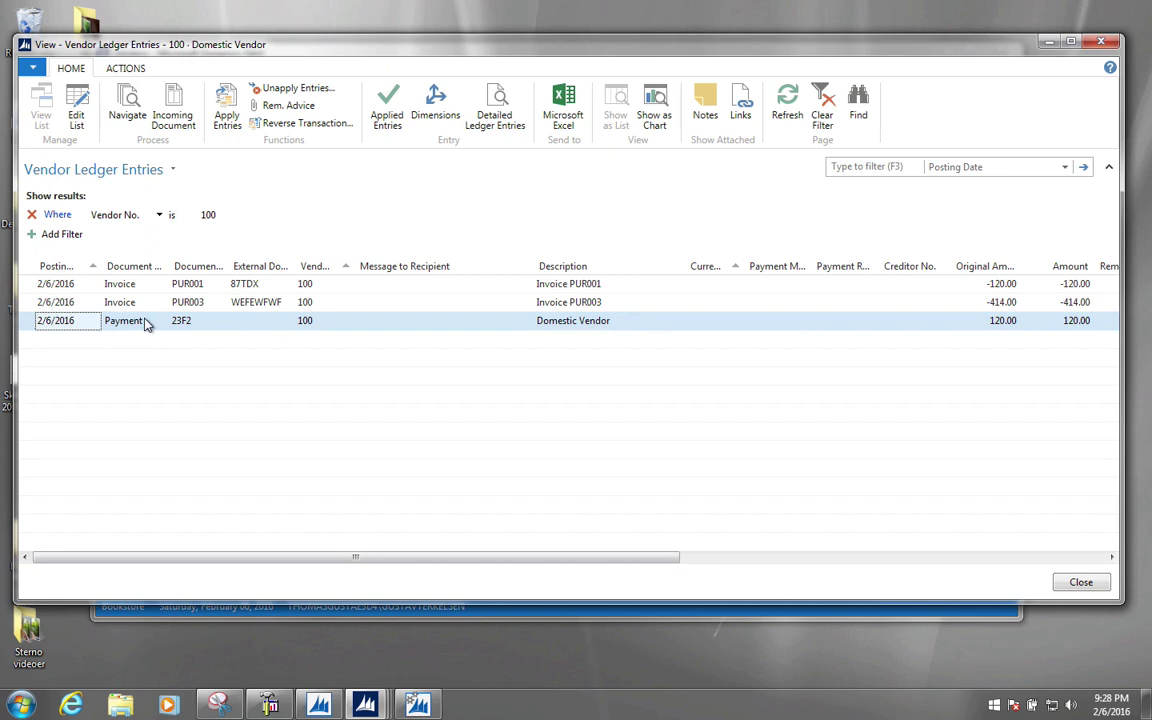
{"action": "left_click", "coordinate": [139, 124]}
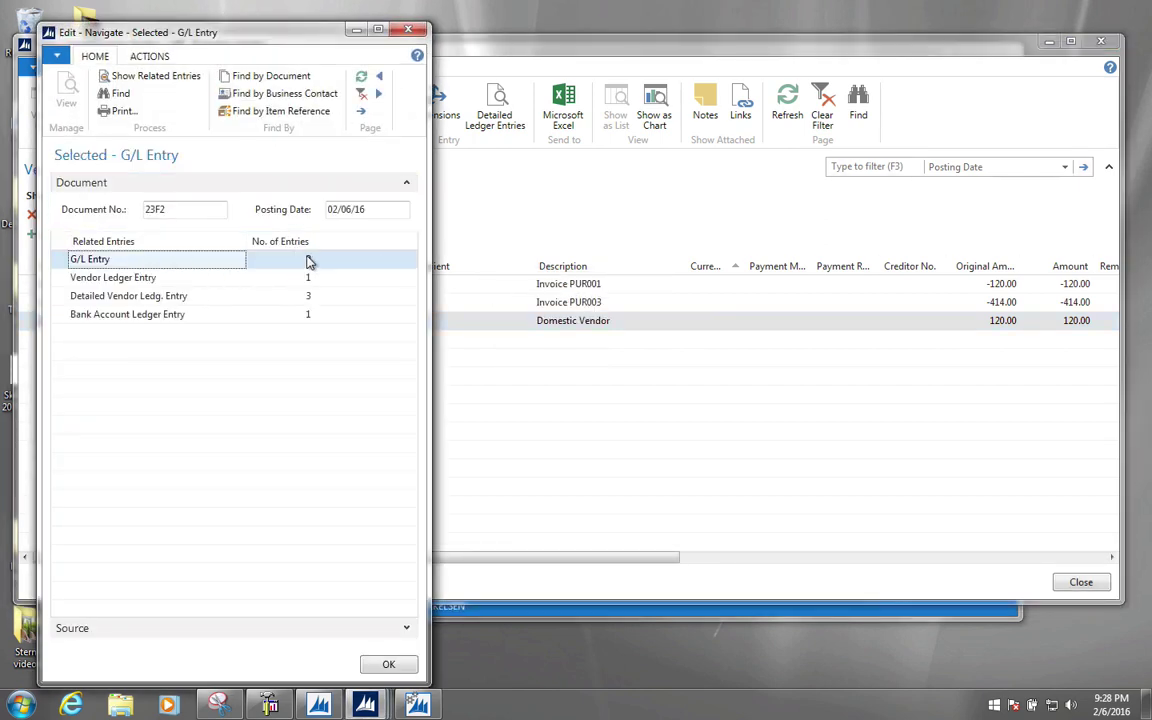
- Open payment 23F2's two G/L entries and look up account names 1010 and 2040
{"action": "left_click", "coordinate": [309, 260]}
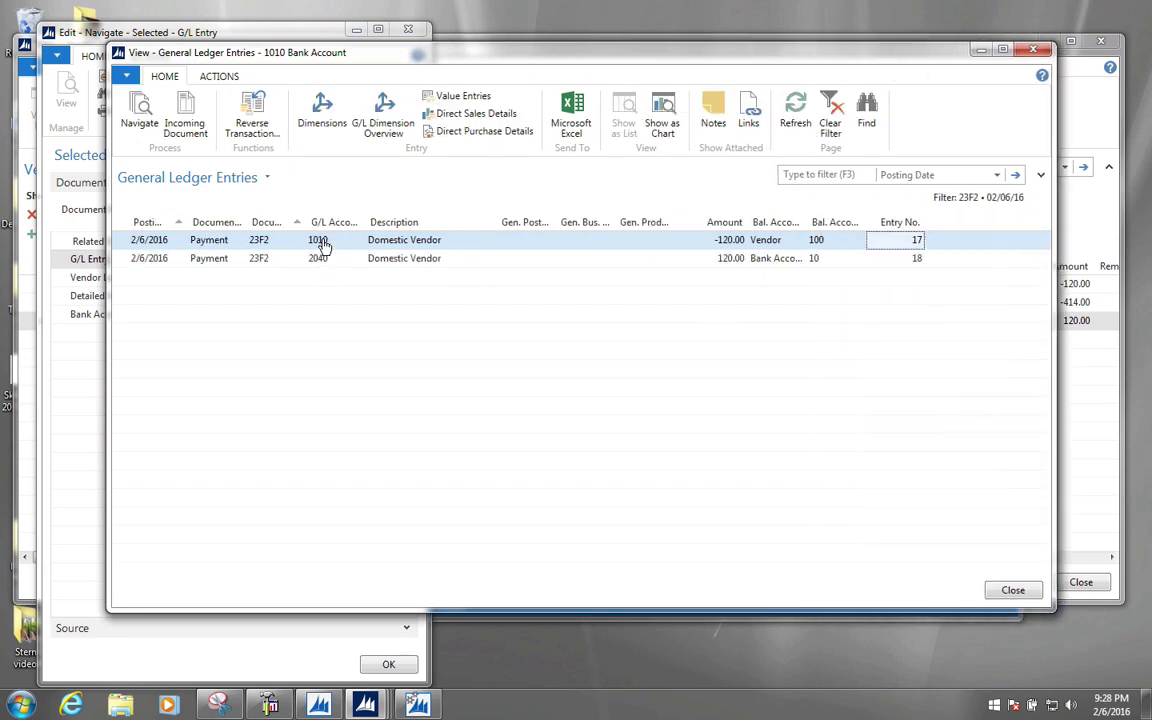
{"action": "left_click", "coordinate": [320, 242]}
{"action": "left_click", "coordinate": [320, 242]}
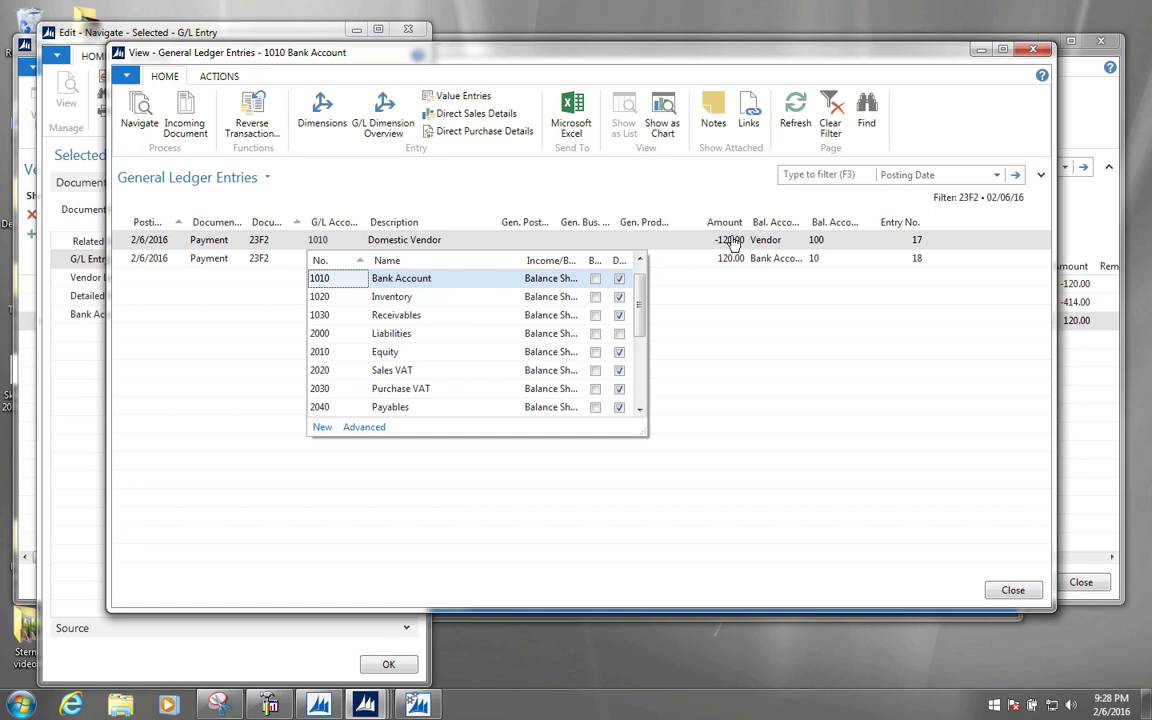
{"action": "left_click", "coordinate": [245, 246]}
{"action": "left_click", "coordinate": [320, 261]}
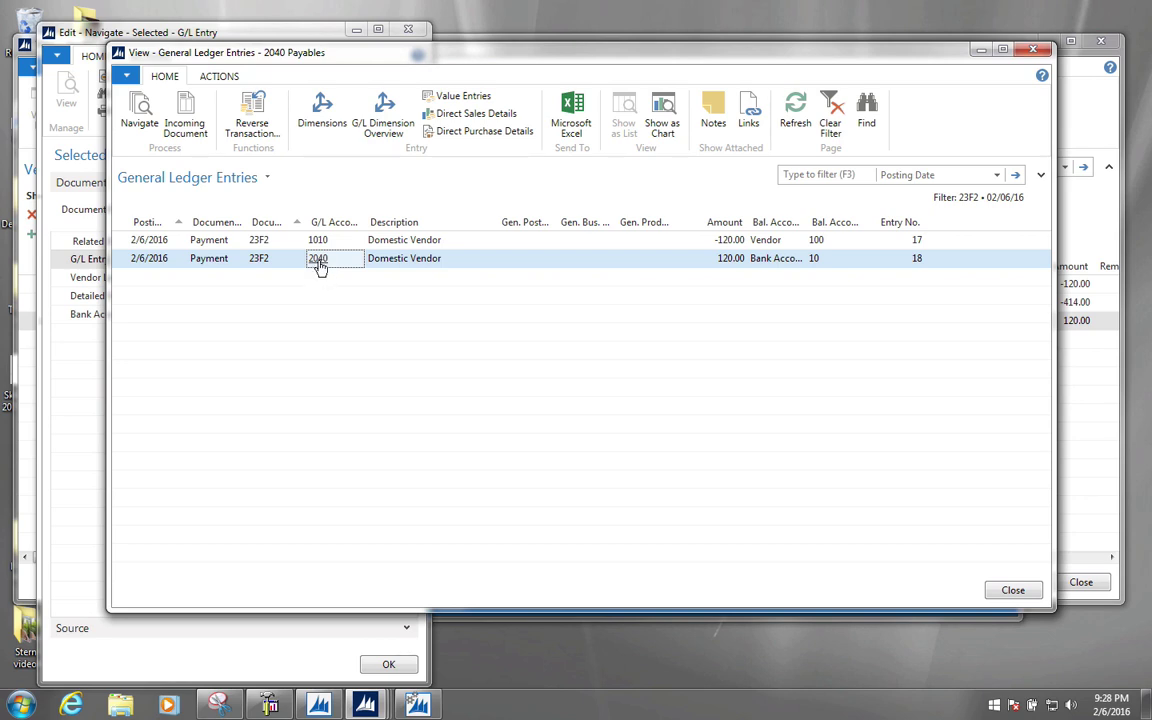
{"action": "left_click", "coordinate": [319, 262]}
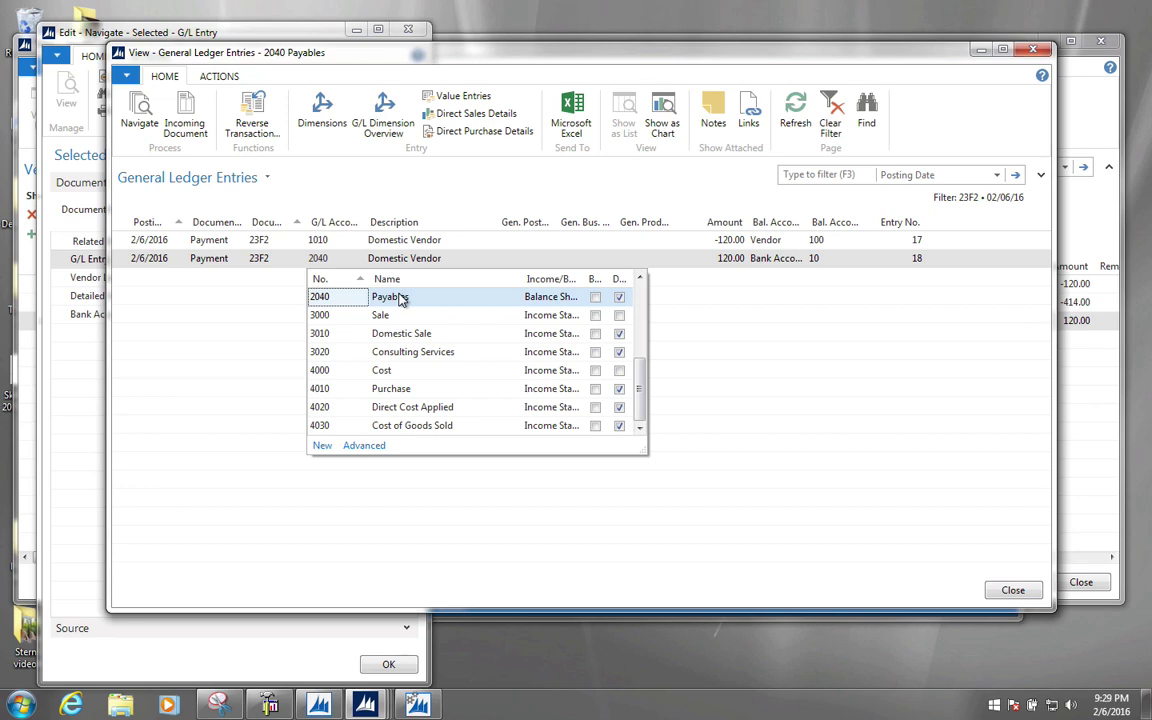
{"action": "left_click", "coordinate": [515, 60]}
{"action": "left_click", "coordinate": [1033, 49]}
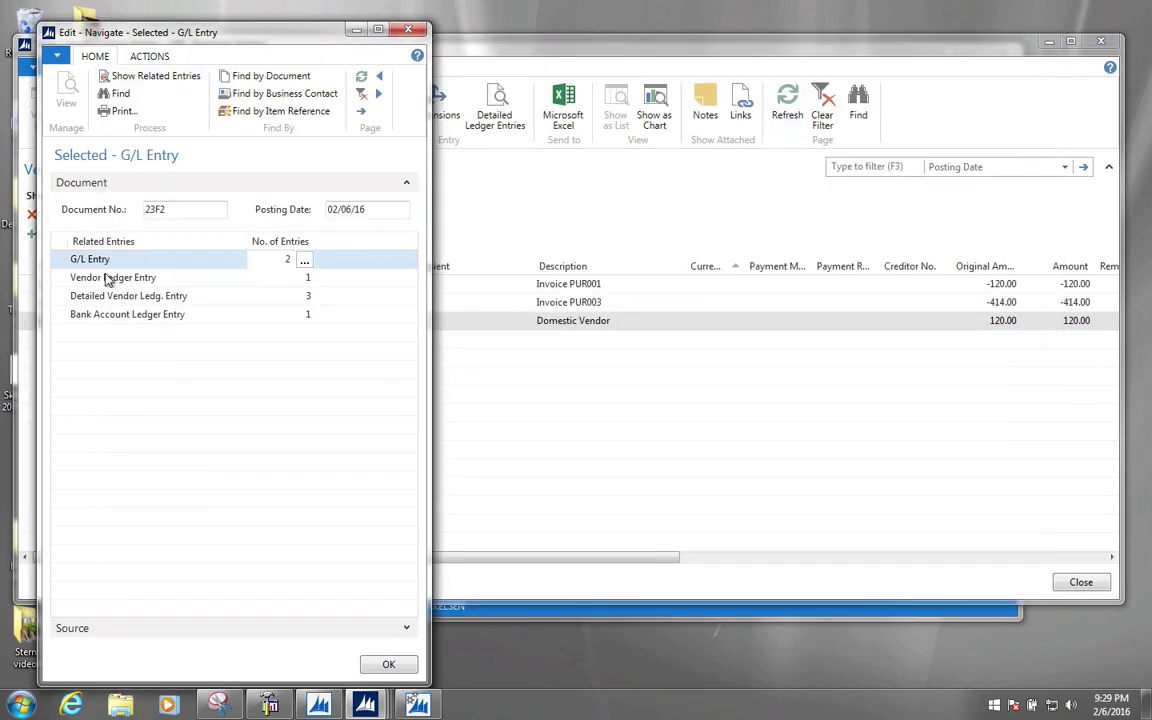
- Review payment 23F2's -120.00 bank ledger entry on bank account 10, then close Navigate
{"action": "left_click", "coordinate": [126, 315]}
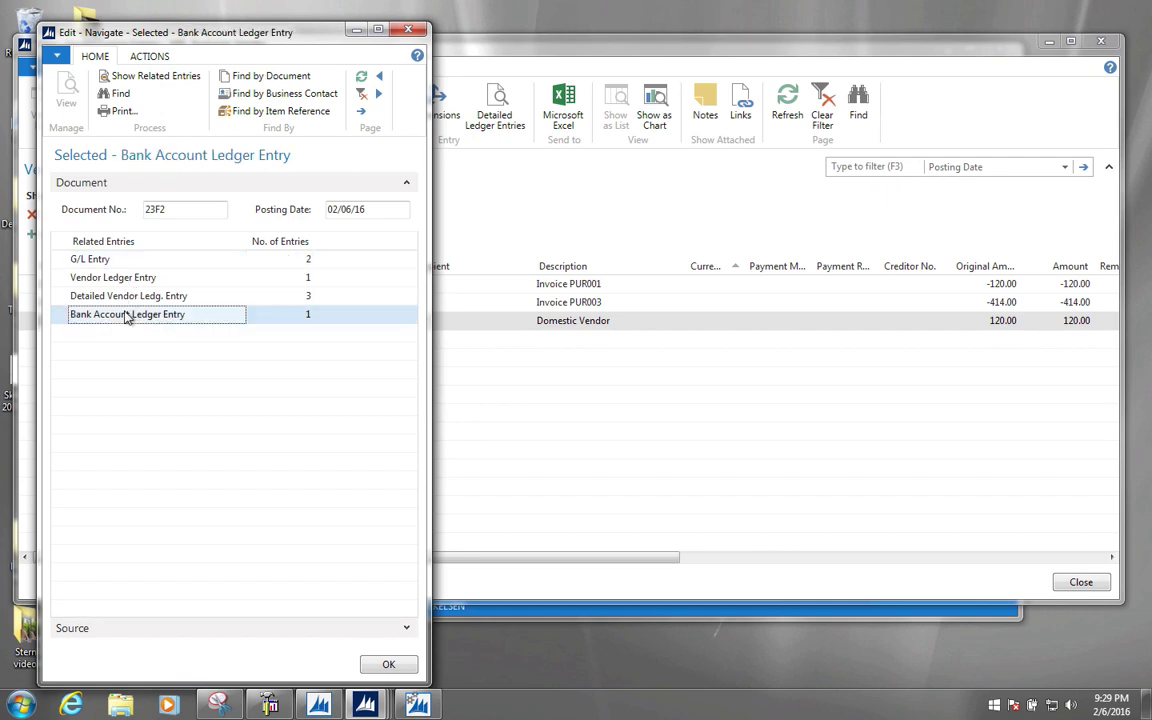
{"action": "left_click", "coordinate": [308, 316]}
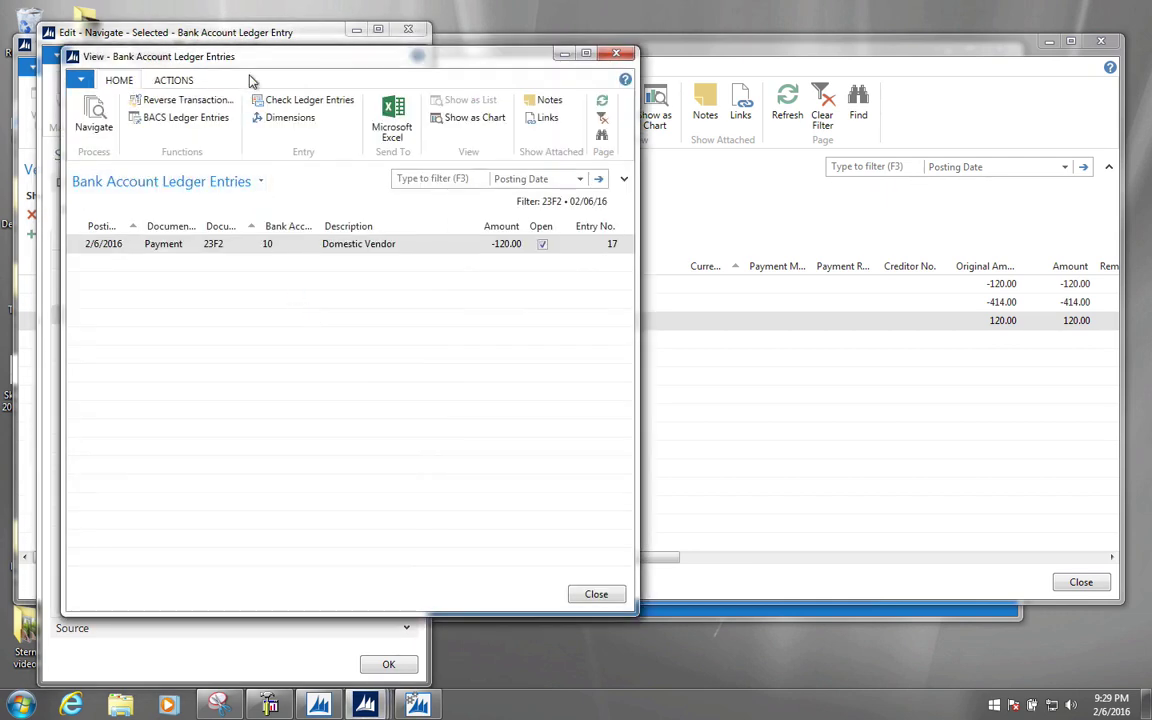
{"action": "left_click_drag", "start_coordinate": [240, 60], "coordinate": [586, 75]}
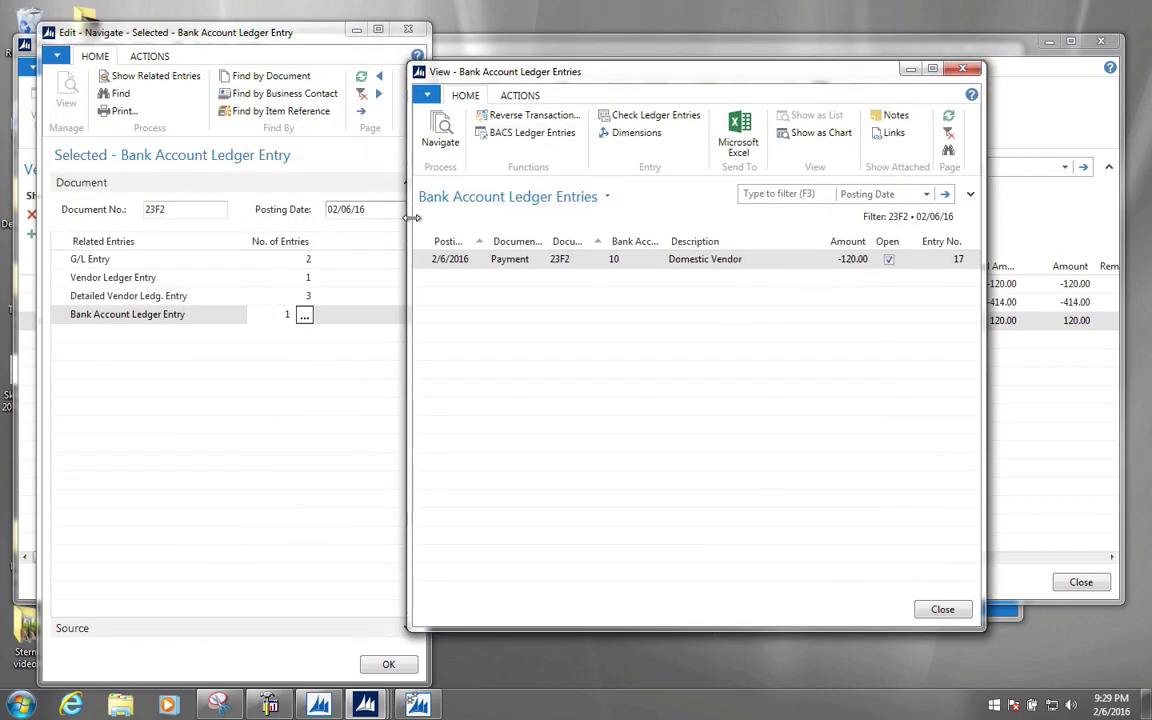
{"action": "left_click_drag", "start_coordinate": [410, 220], "coordinate": [304, 220]}
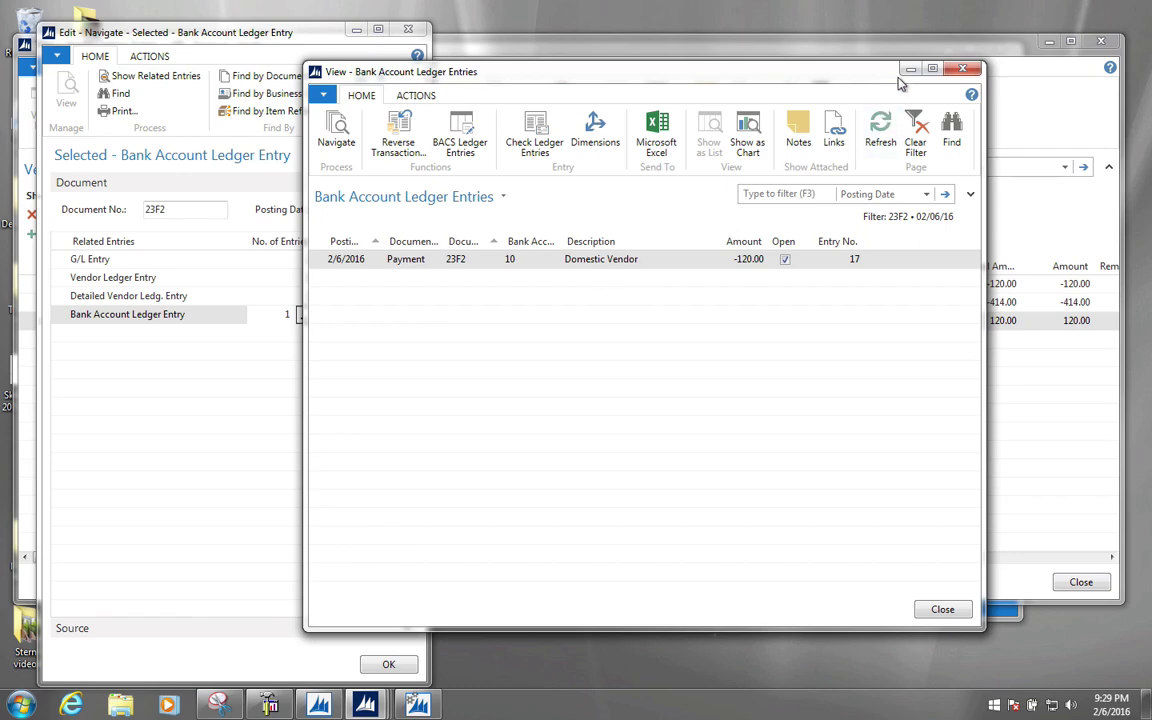
{"action": "left_click", "coordinate": [962, 69]}
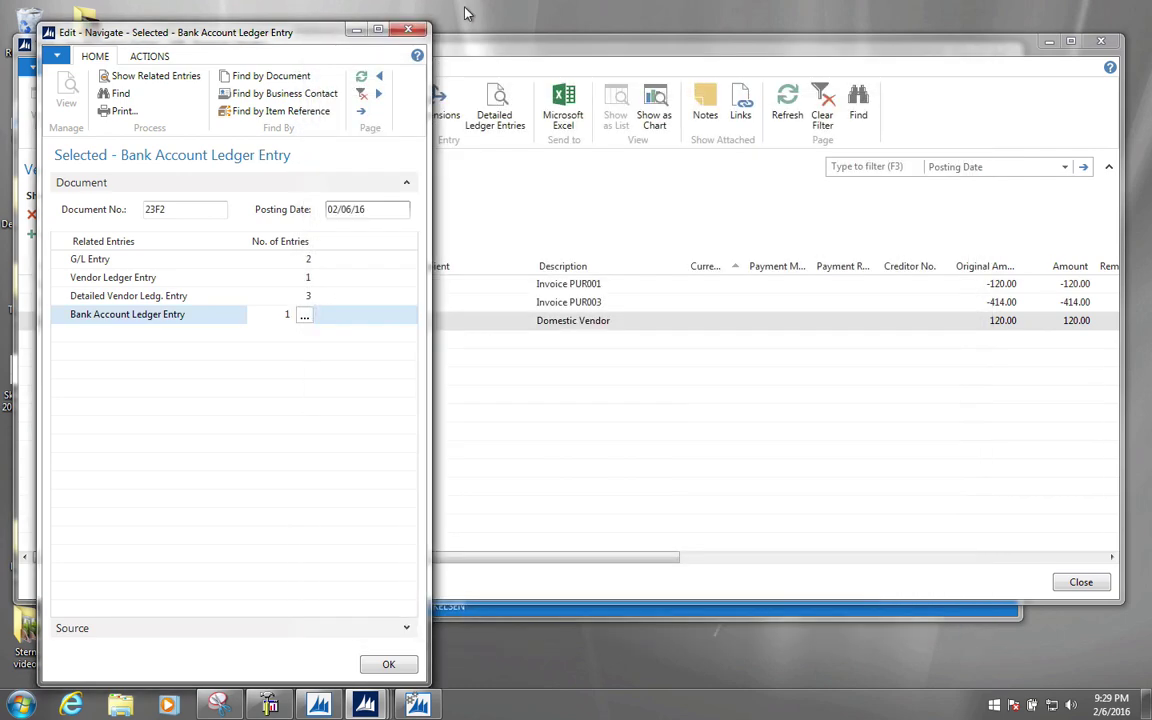
{"action": "left_click", "coordinate": [412, 31]}
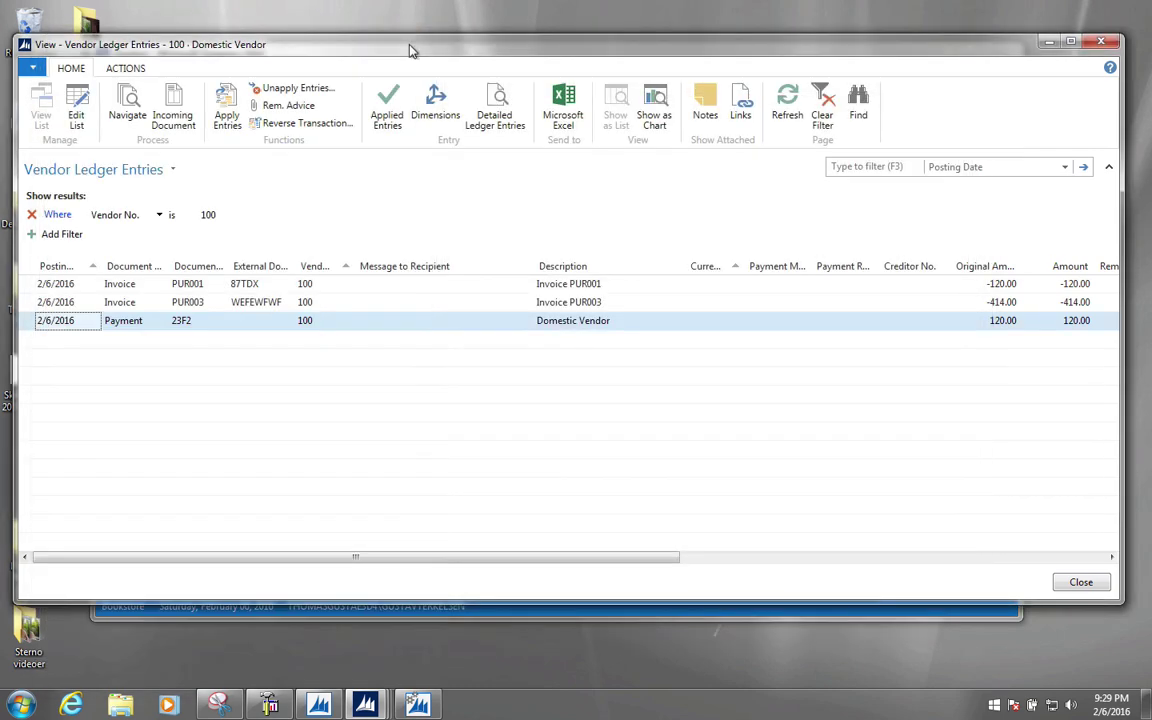
- Open bank account 10 HSBC's card and drill into its -120.00 balance entries
{"action": "left_click", "coordinate": [1103, 42]}
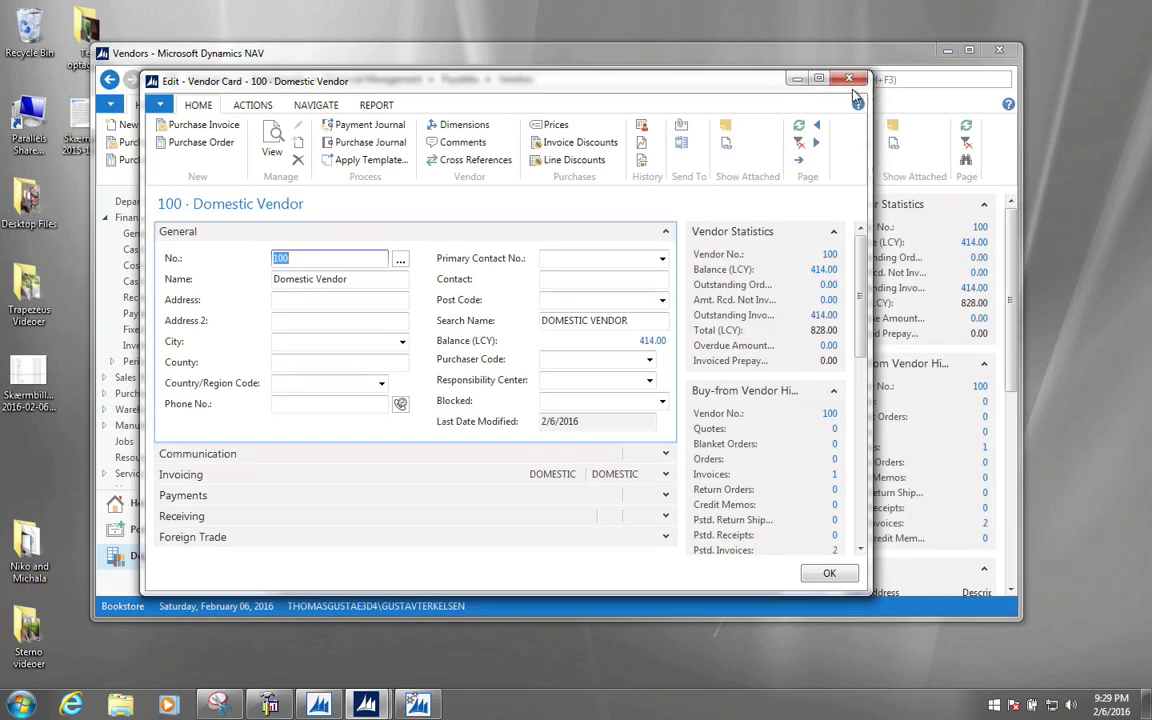
{"action": "left_click", "coordinate": [849, 79]}
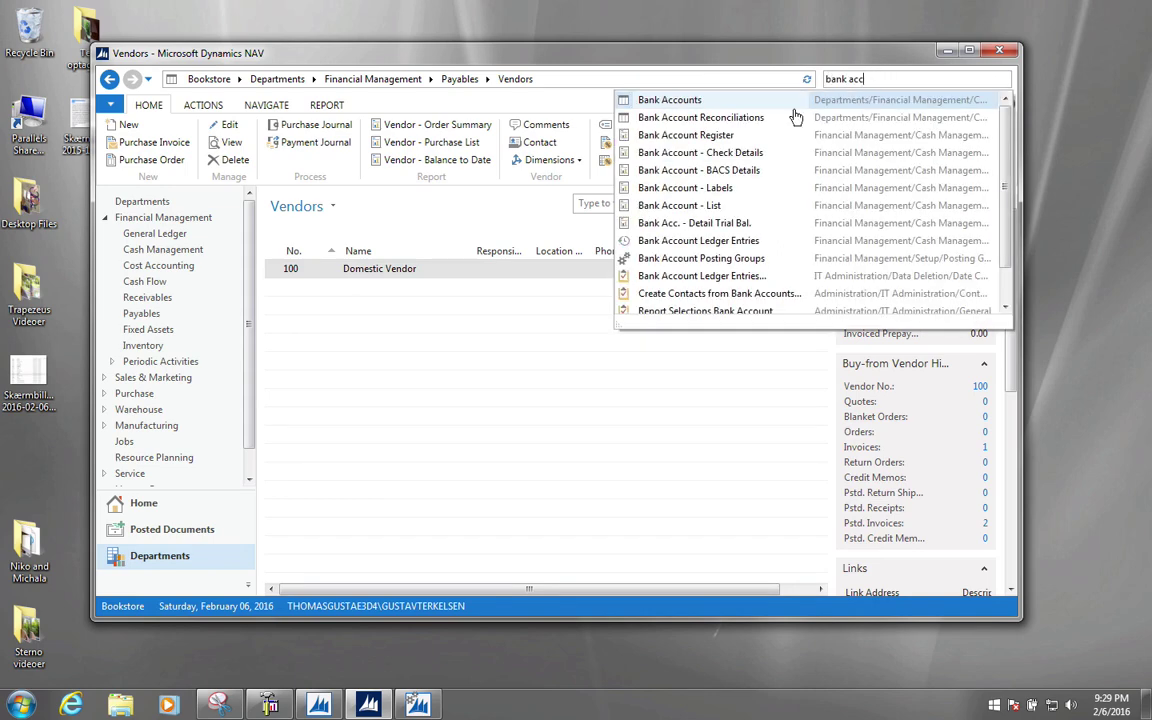
{"action": "left_click", "coordinate": [640, 100]}
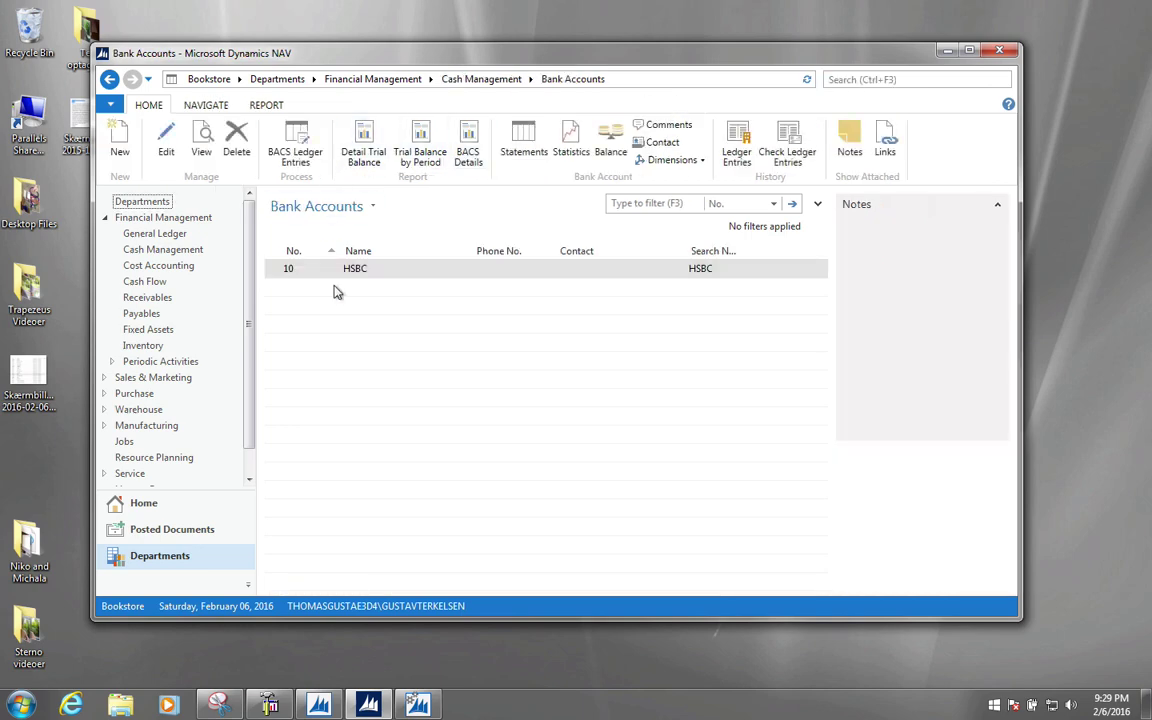
{"action": "left_click", "coordinate": [363, 270]}
{"action": "double_click", "coordinate": [363, 270]}
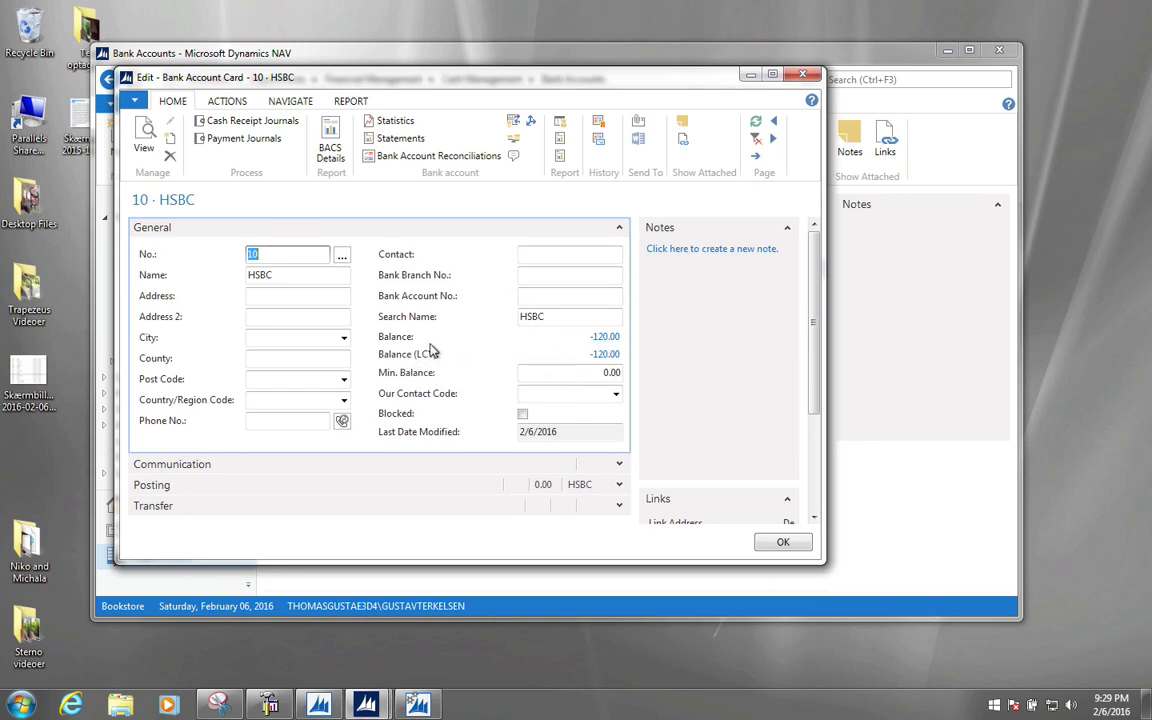
{"action": "left_click", "coordinate": [601, 340]}
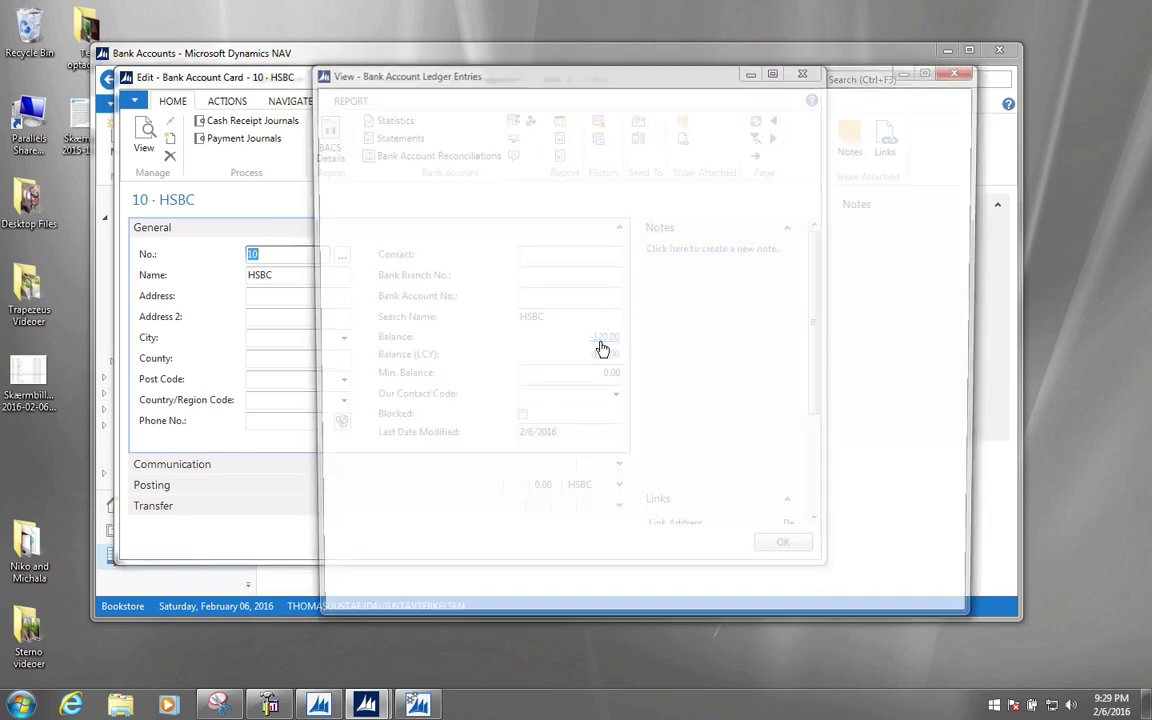